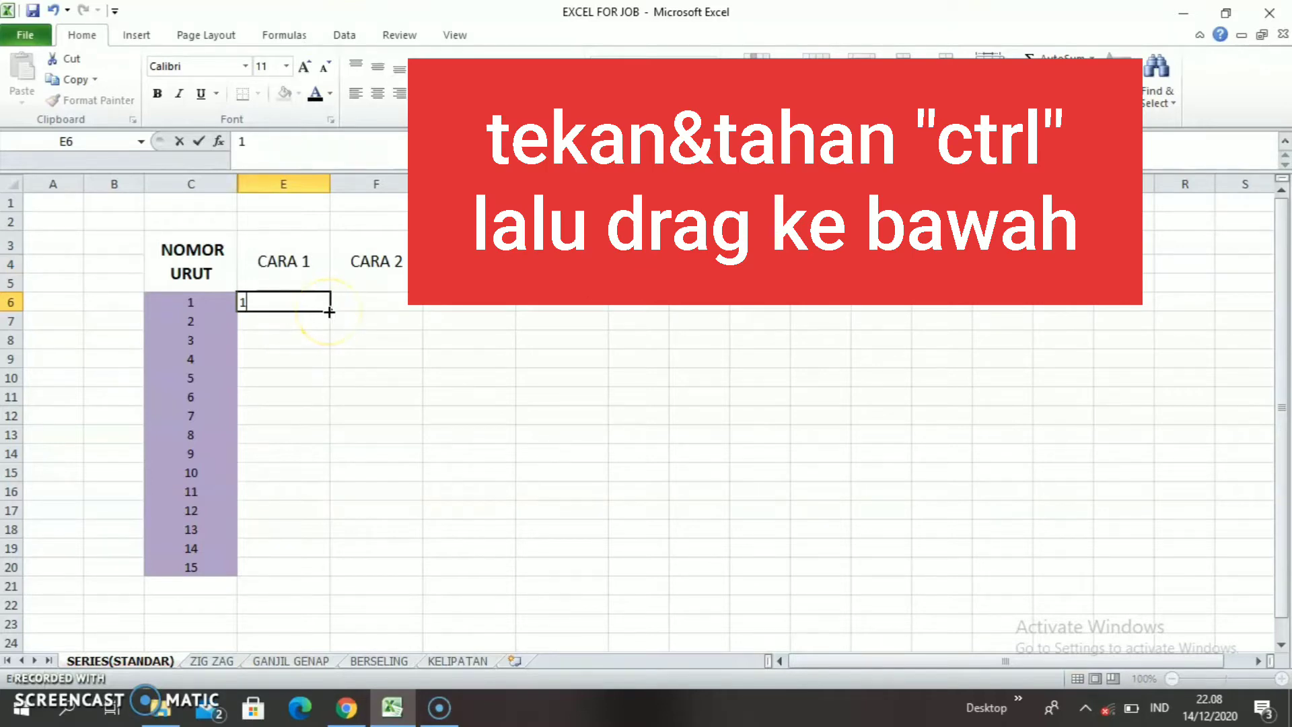
- Fill E6:E20 under CARA 1 with the numbers 1 to 15 and center them horizontally and vertically
drag(330, 310, 290, 567)
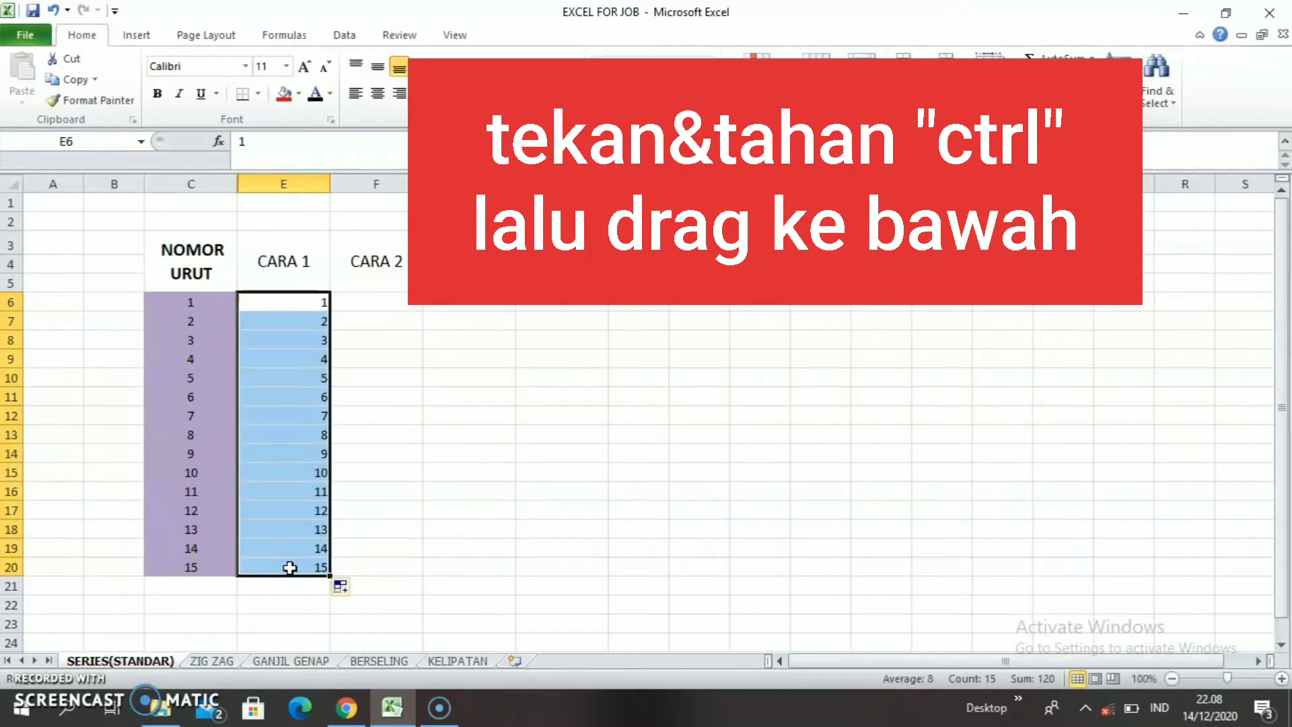
click(377, 93)
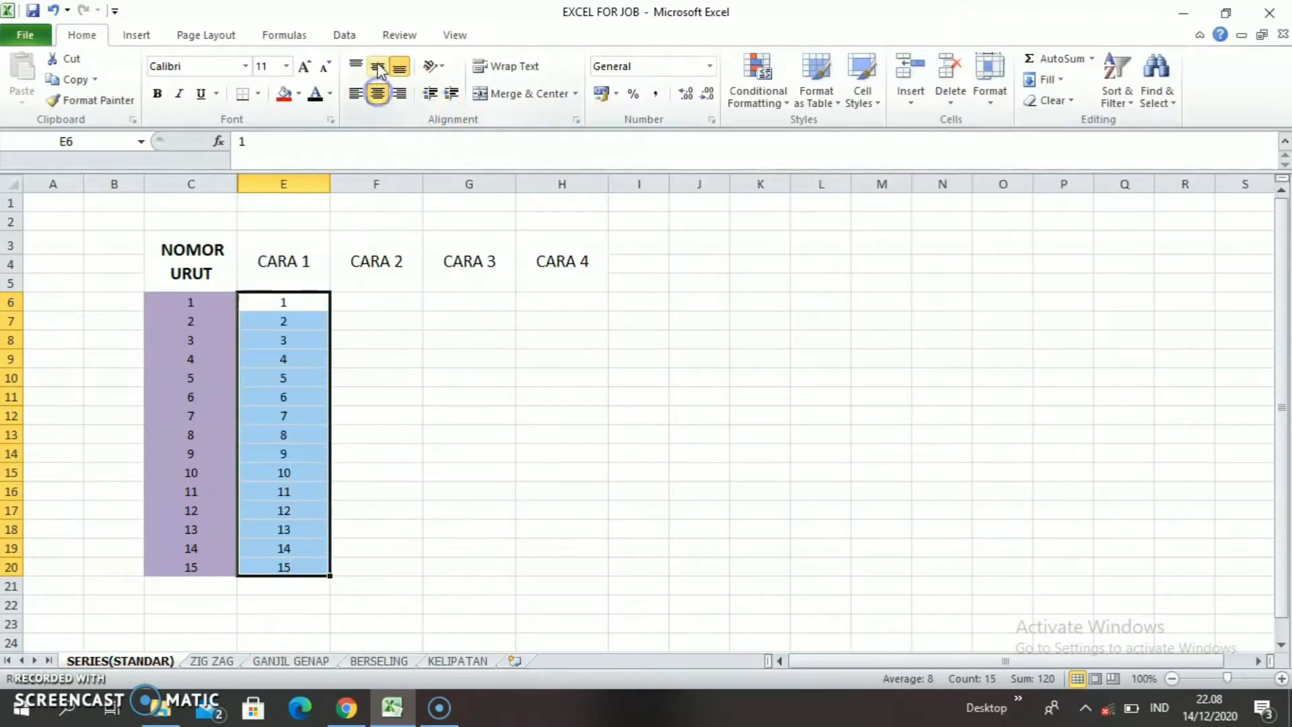
click(379, 67)
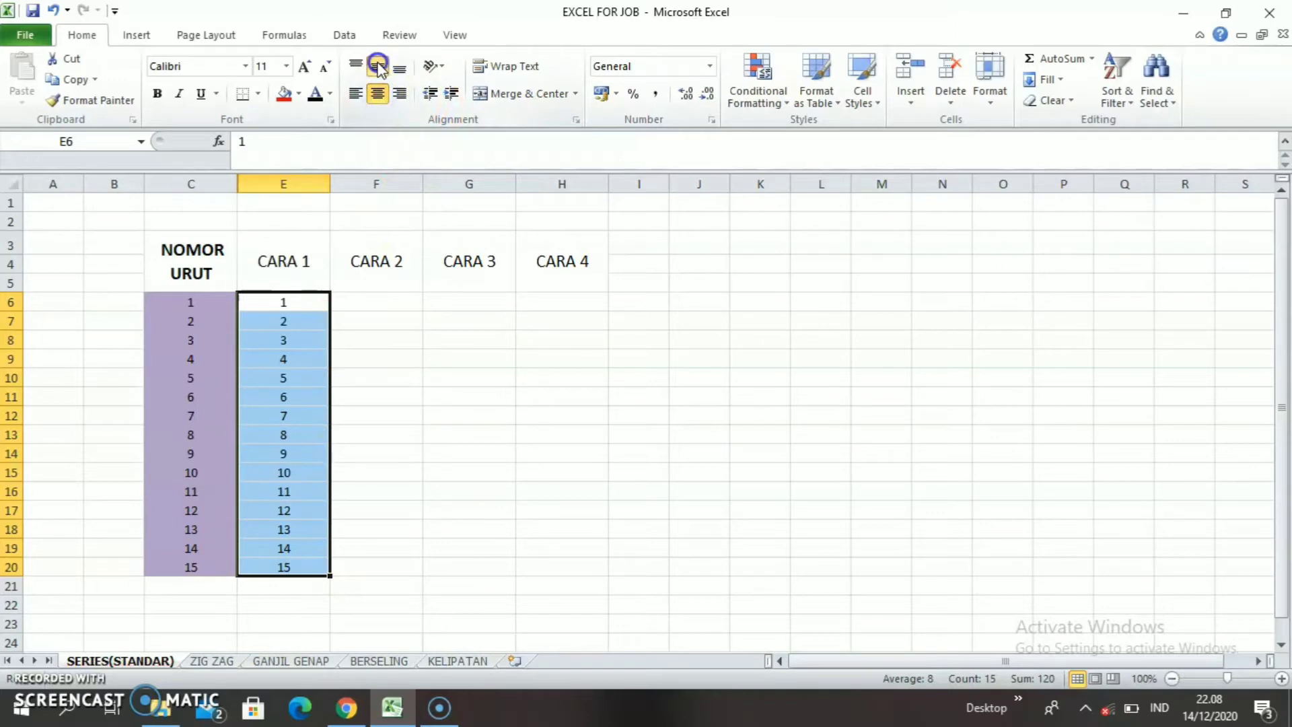
click(28, 679)
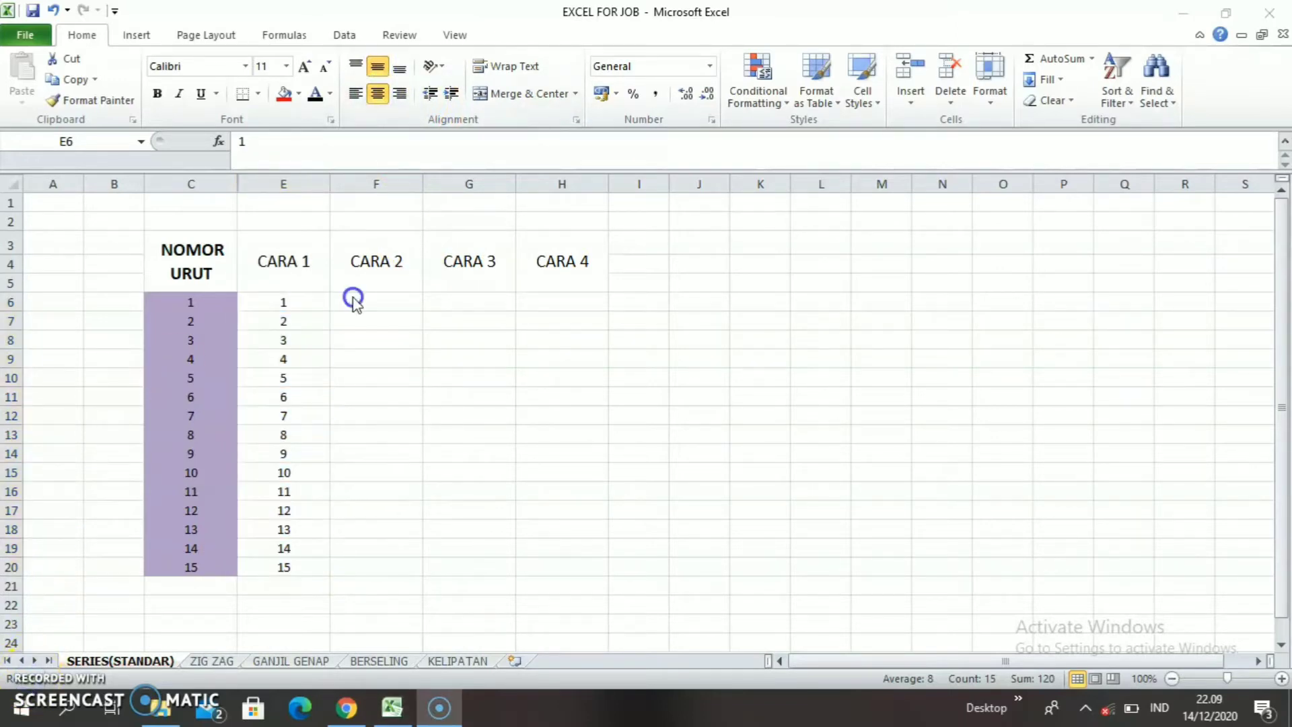
- Enter 1 and 2 in F6 and F7 under CARA 2, and extend the pair down to 15 in F20
click(354, 298)
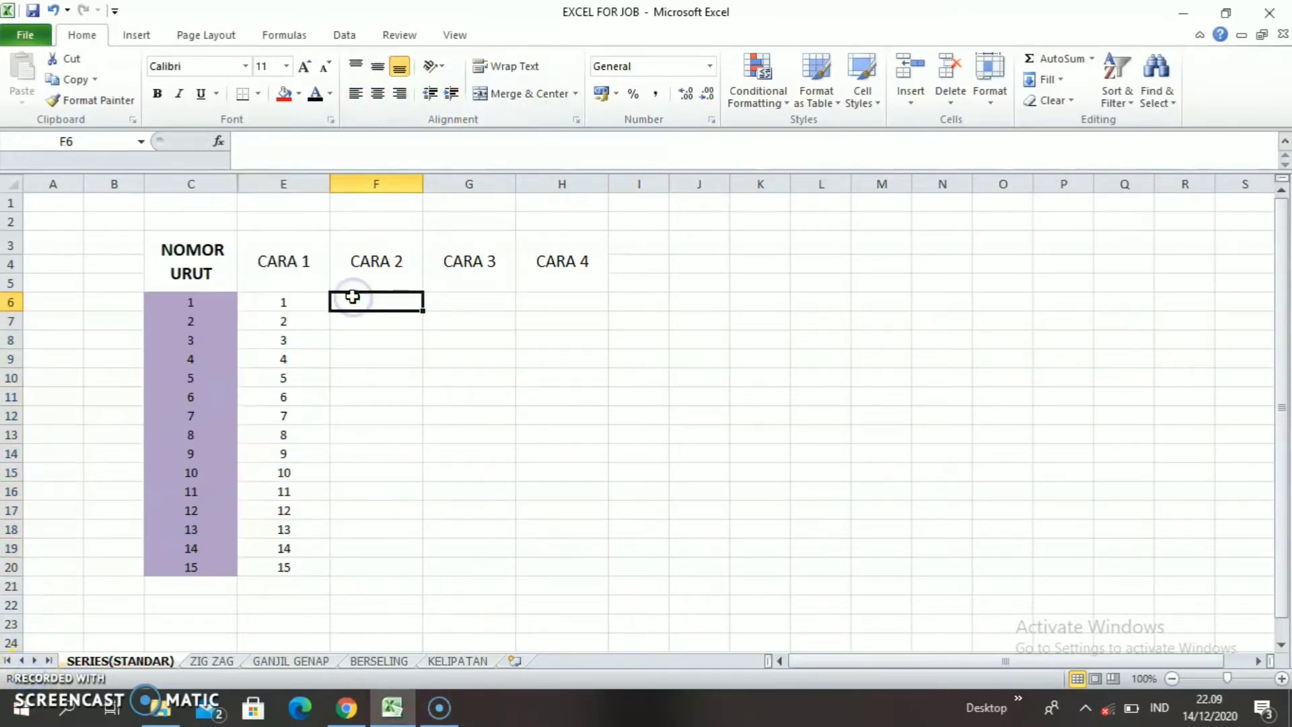
text(1)
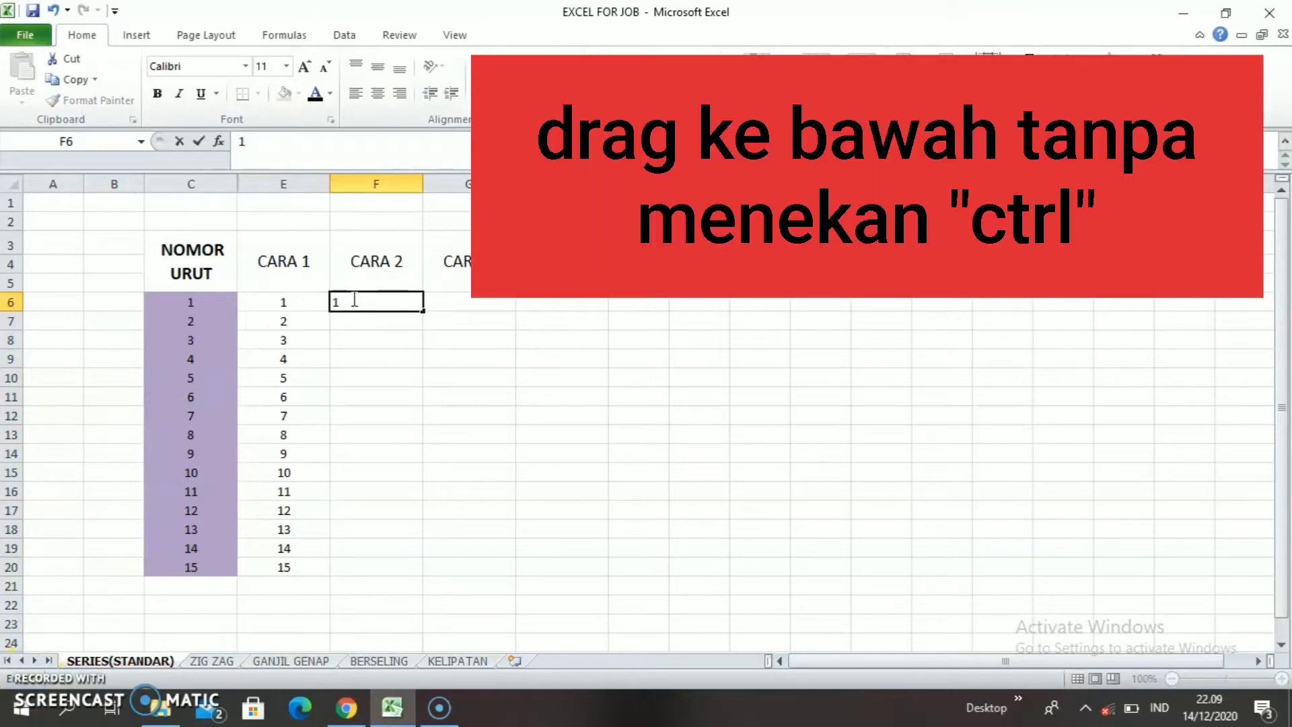
click(346, 317)
text(2)
click(347, 337)
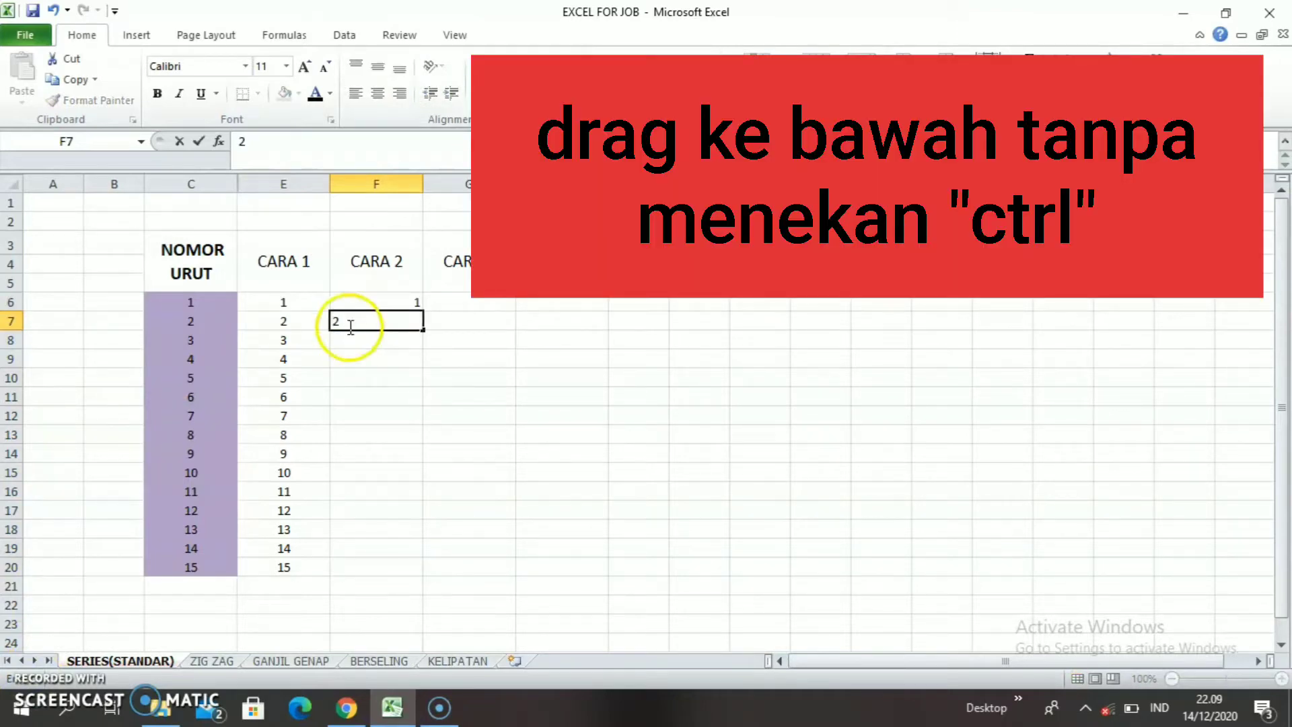
drag(344, 302, 413, 570)
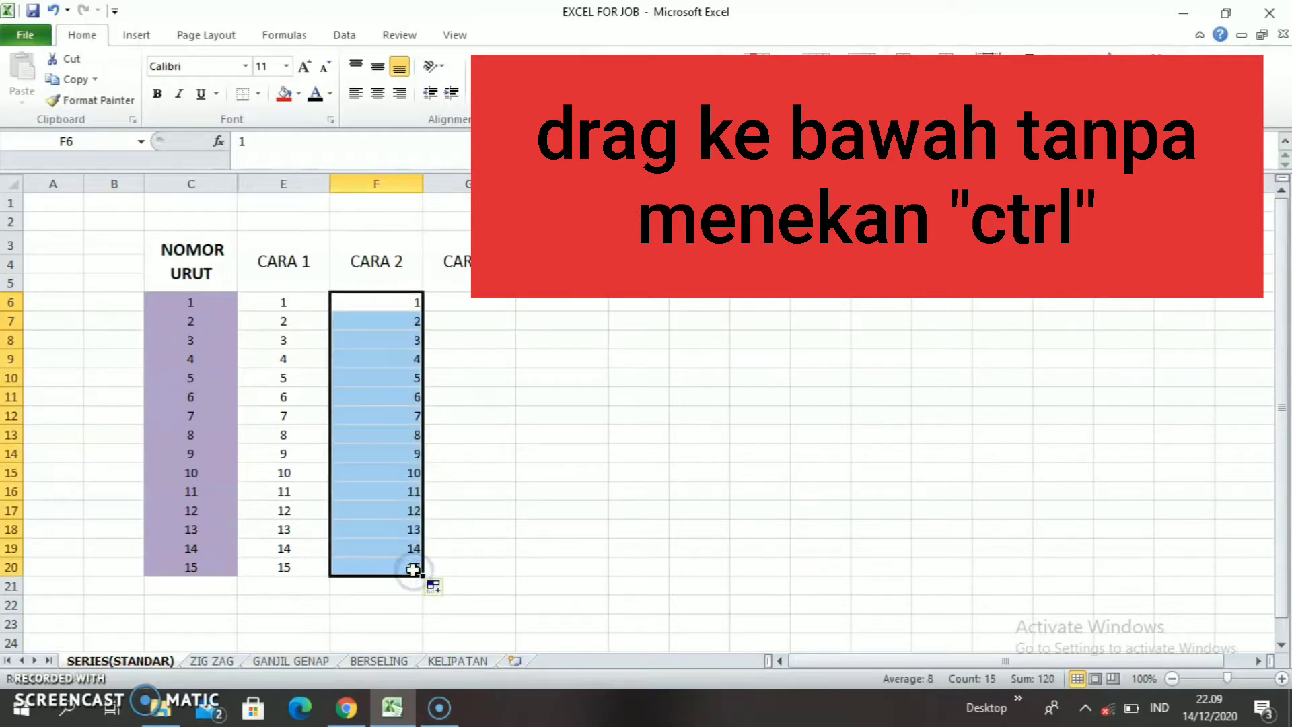
- Center the numbers in F6:F20 under CARA 2 horizontally
click(483, 298)
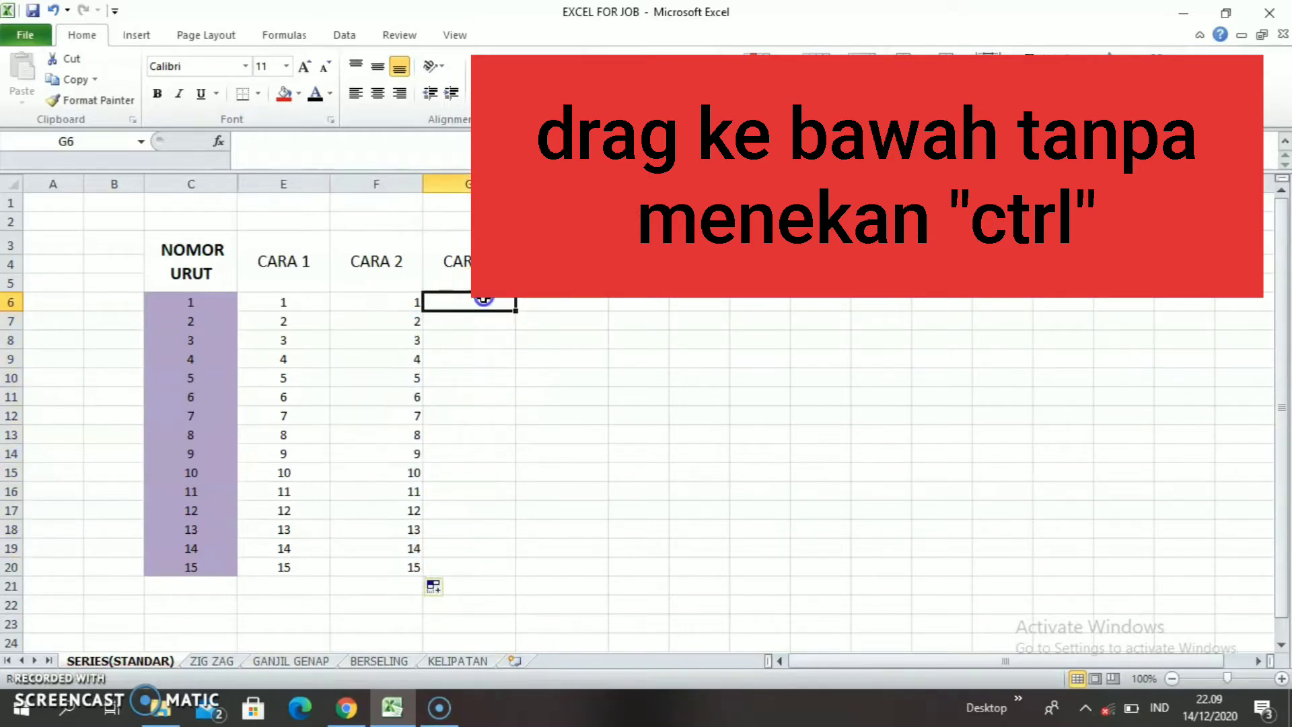
drag(387, 305, 401, 567)
click(377, 94)
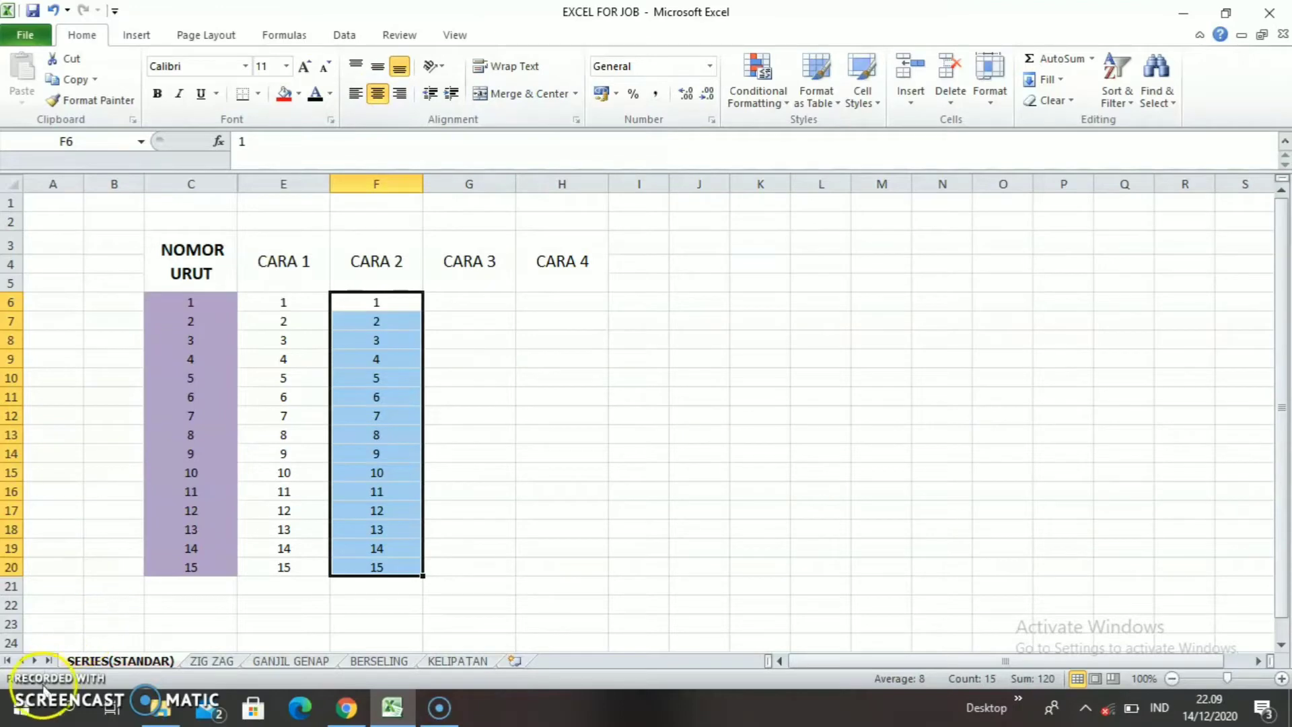
- Enter 1 in G6 under CARA 3, fill it down to G20 with the Fill Series option, and center the numbers
double_click(482, 297)
click(482, 297)
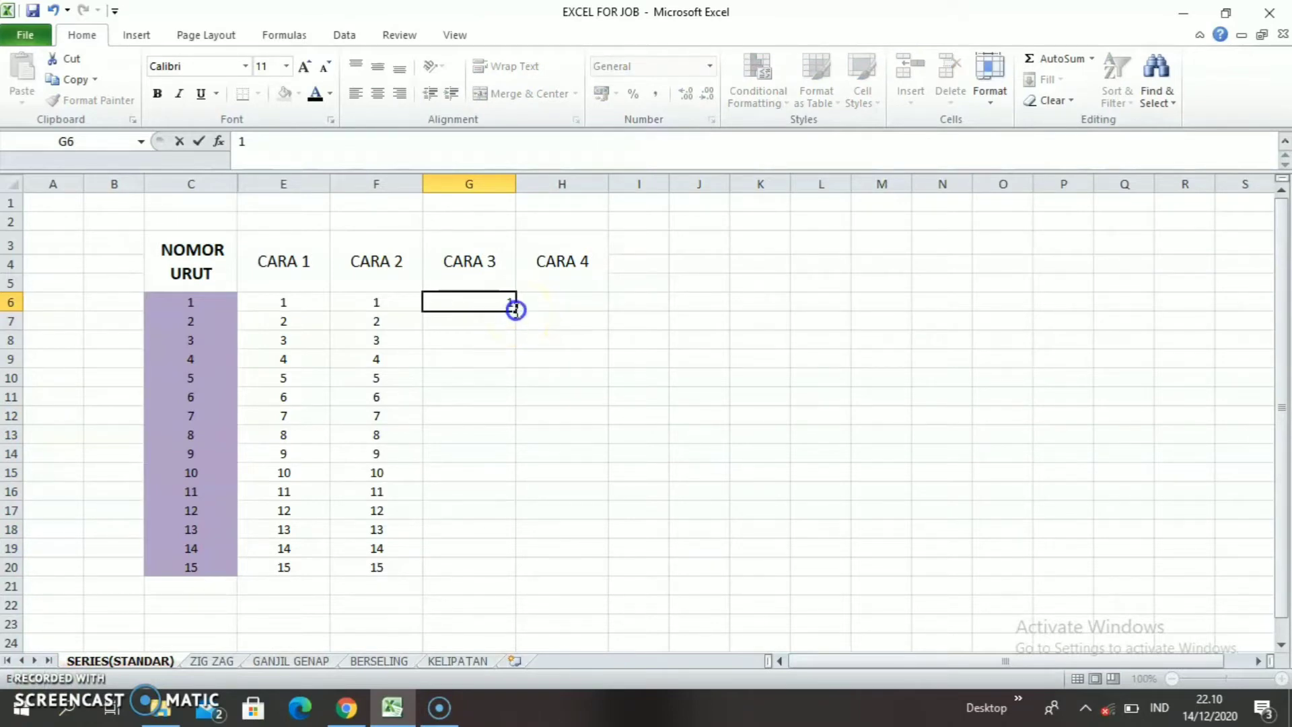
click(508, 327)
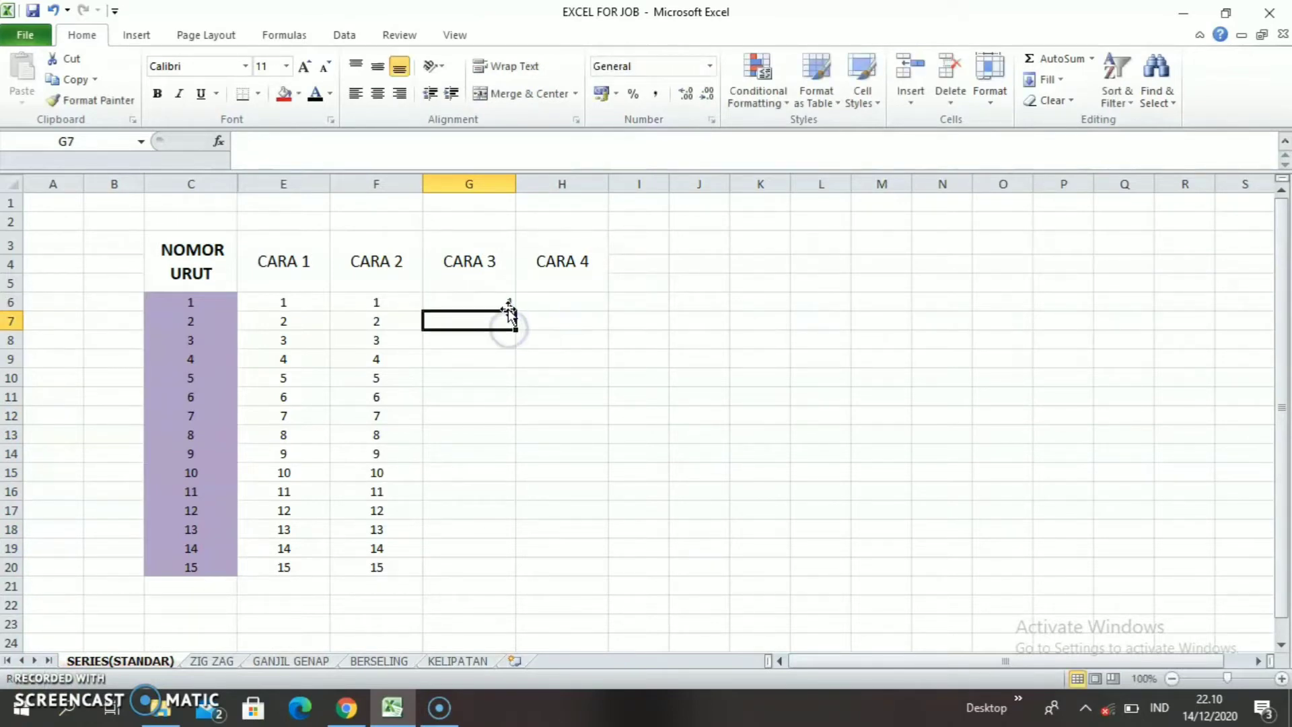
click(508, 307)
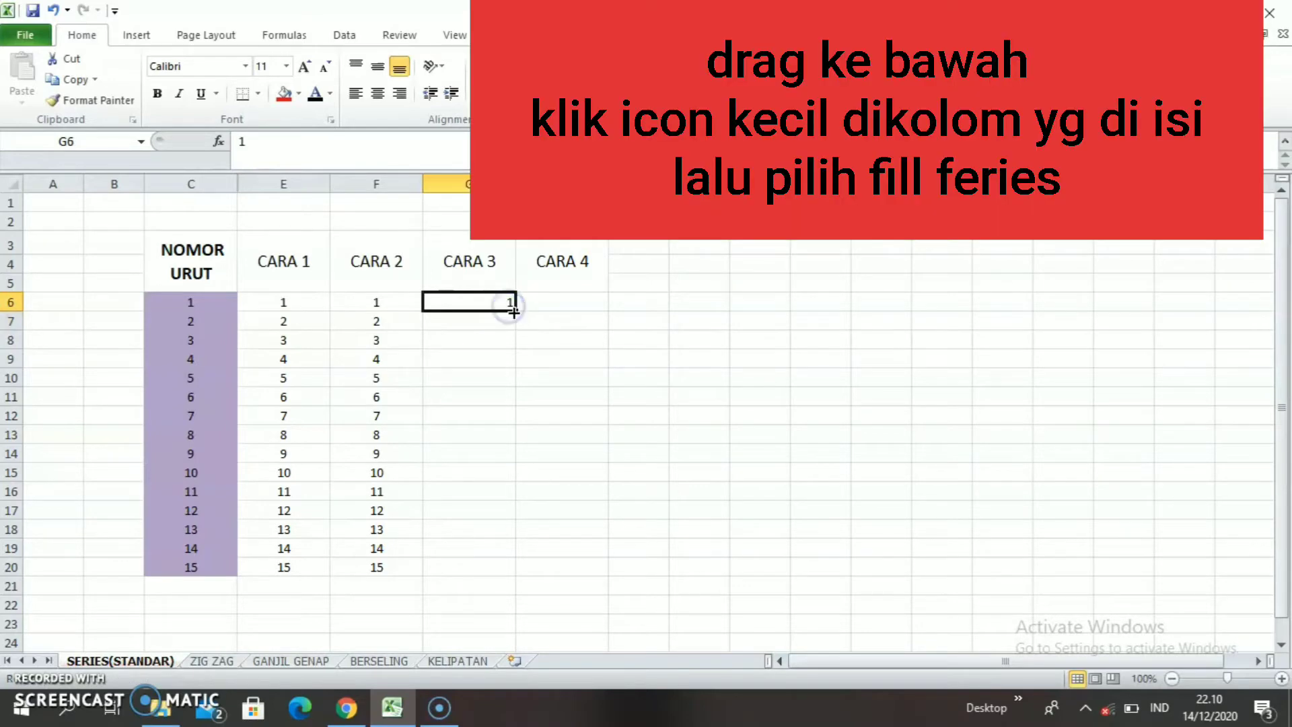
drag(516, 311, 492, 568)
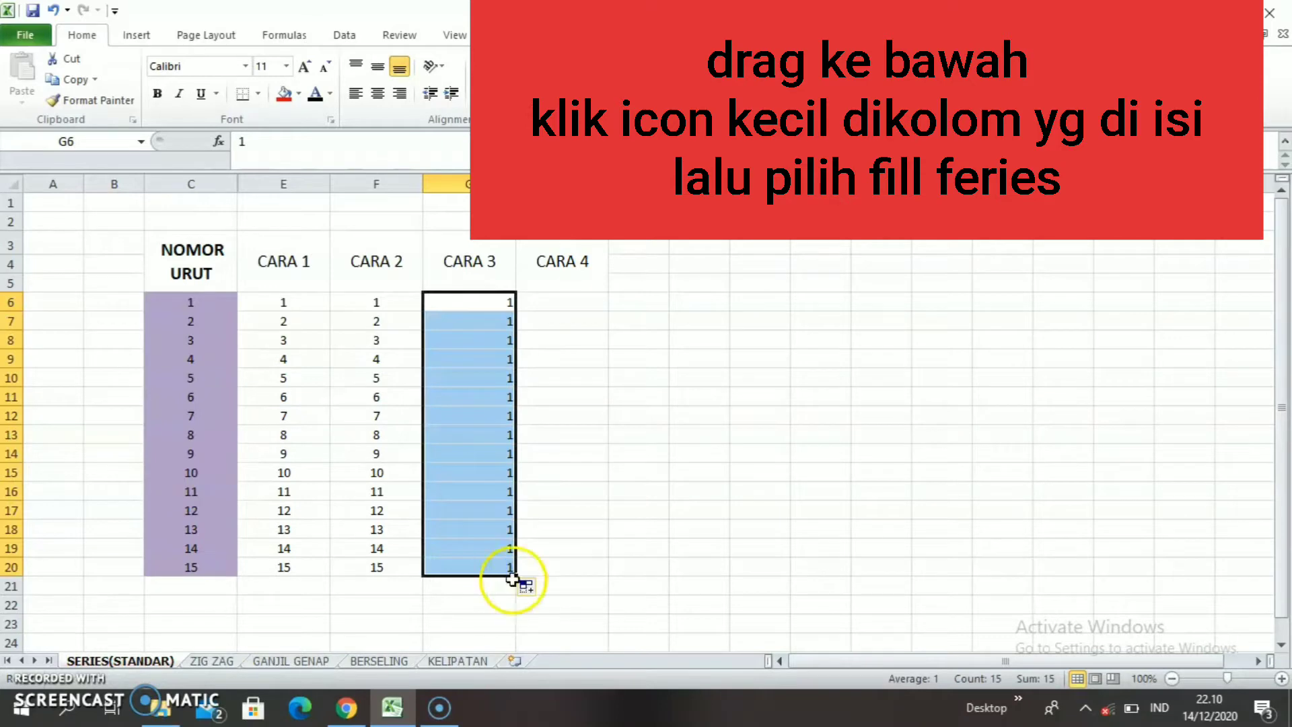
click(536, 594)
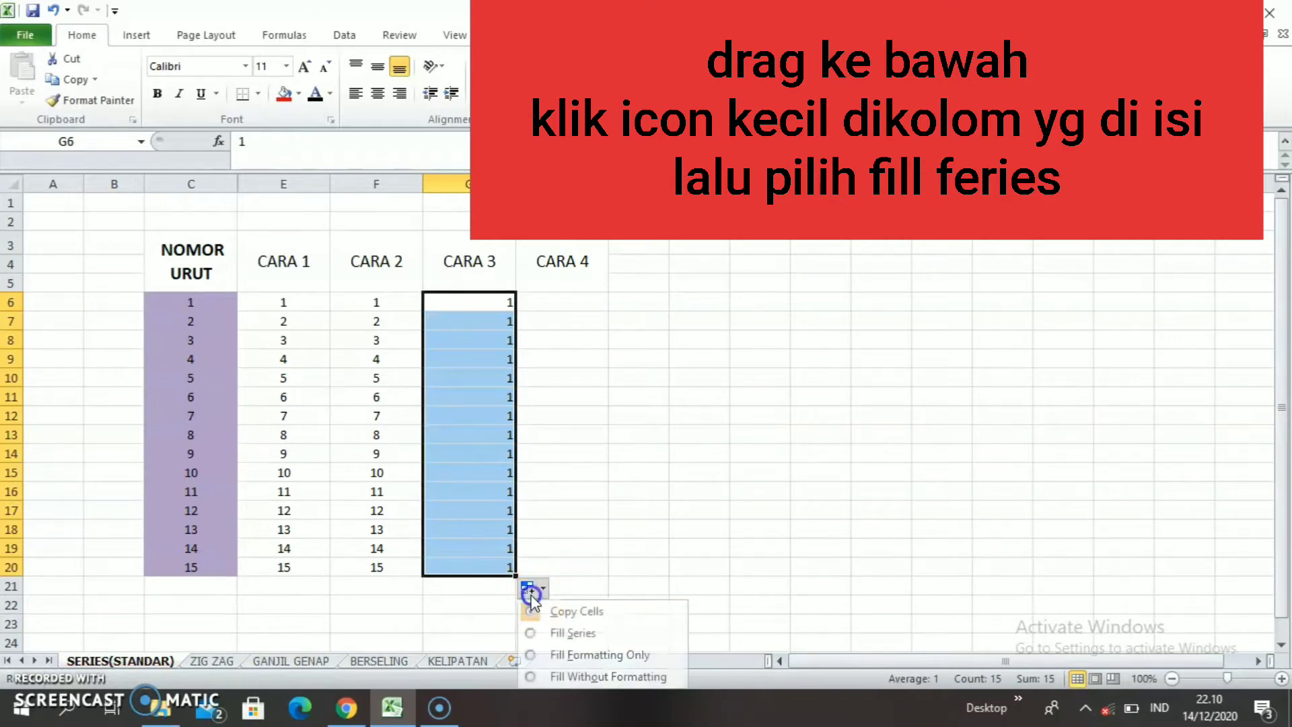
click(553, 632)
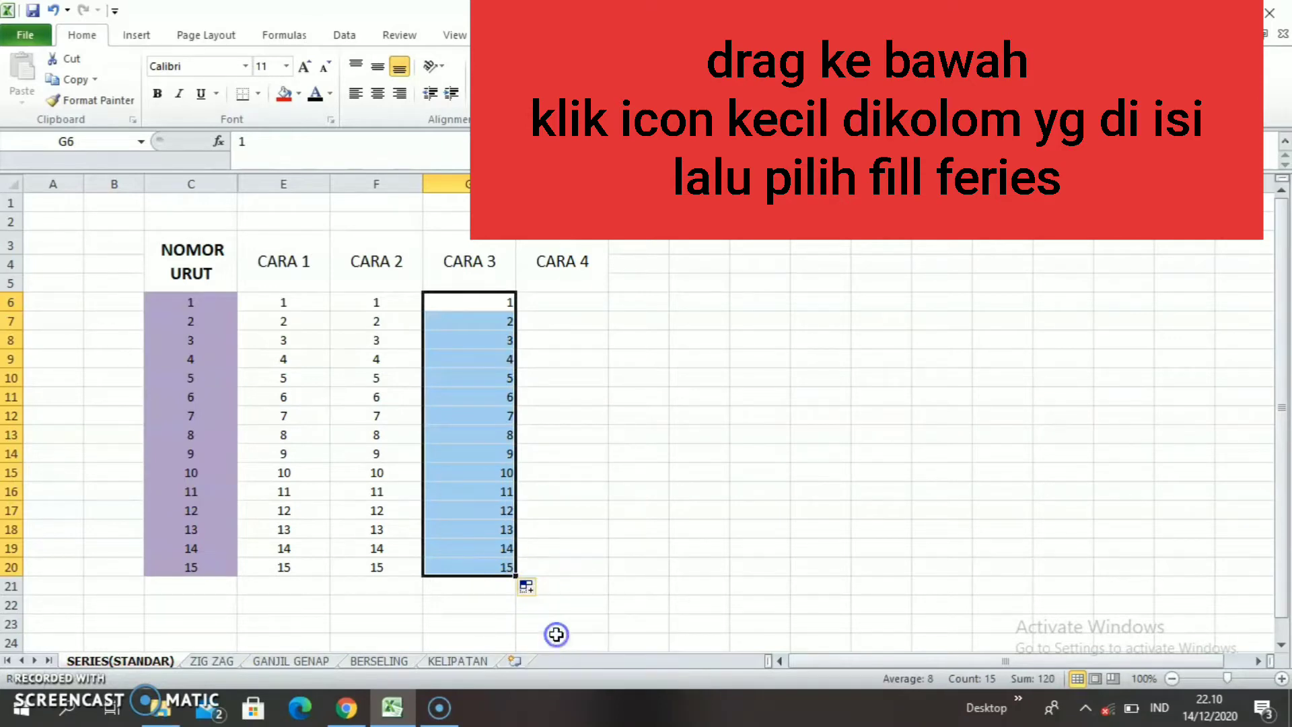
click(377, 107)
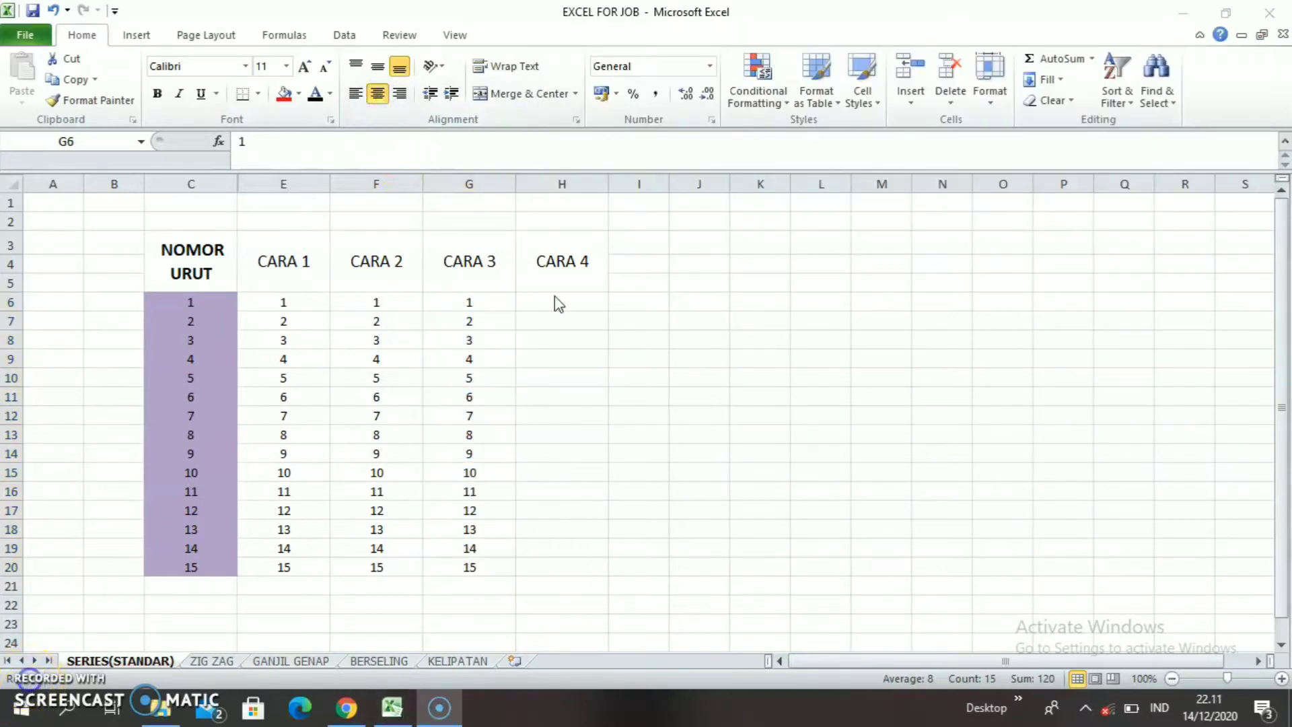
- Fill H6:H20 under CARA 4 with a linear series from 1 to 15 using the Series command
double_click(555, 296)
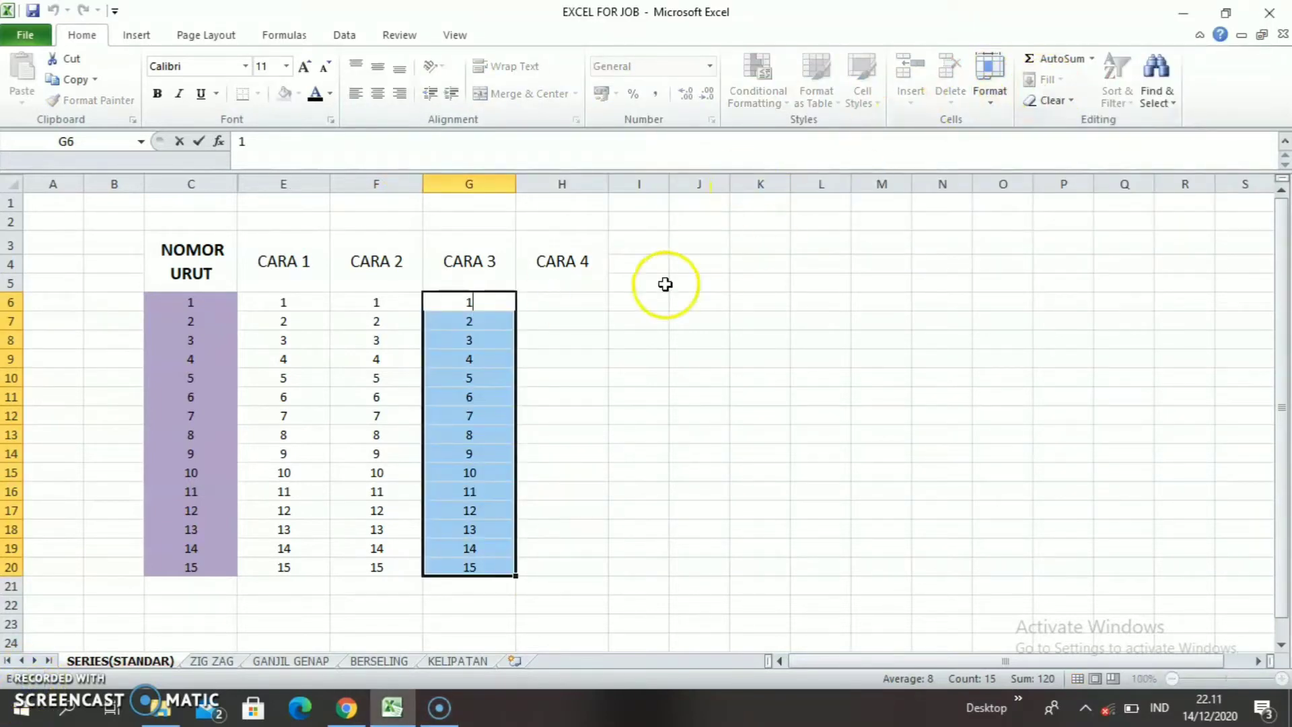
click(562, 286)
mouse_move(562, 286)
mouse_down()
mouse_move(563, 319)
mouse_move(560, 299)
mouse_up()
click(560, 299)
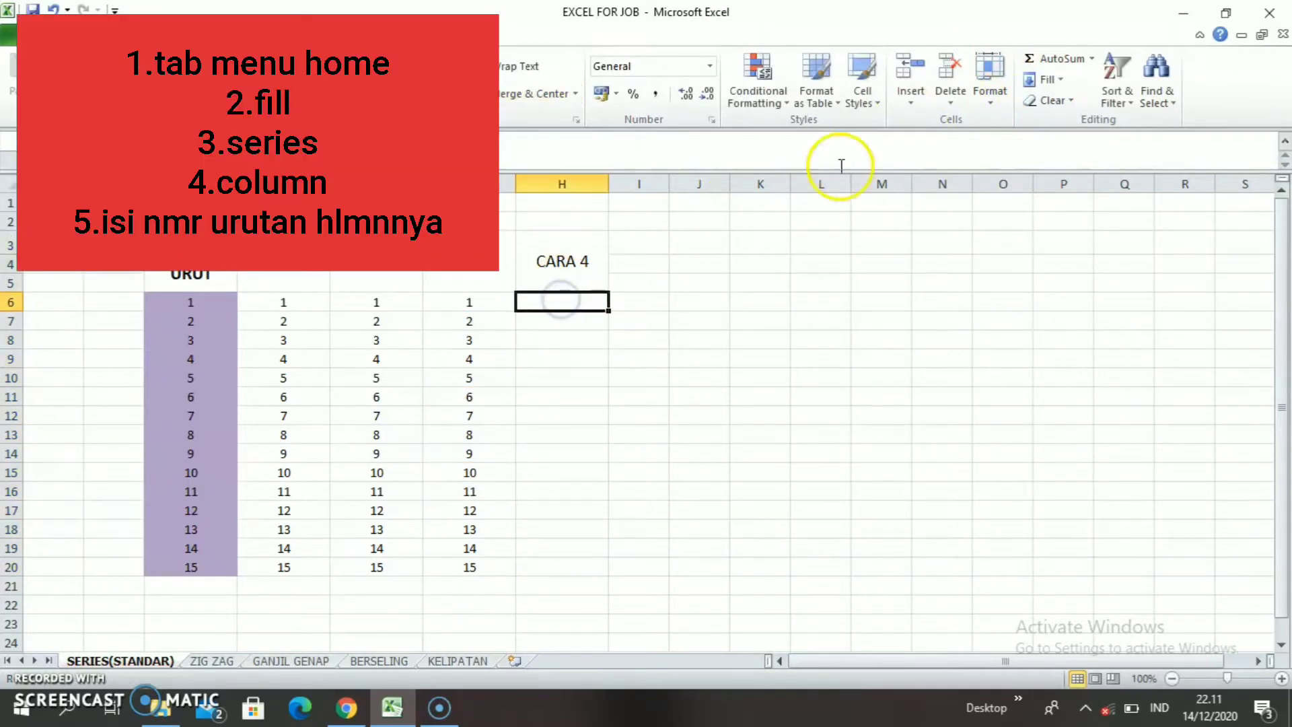
click(1048, 81)
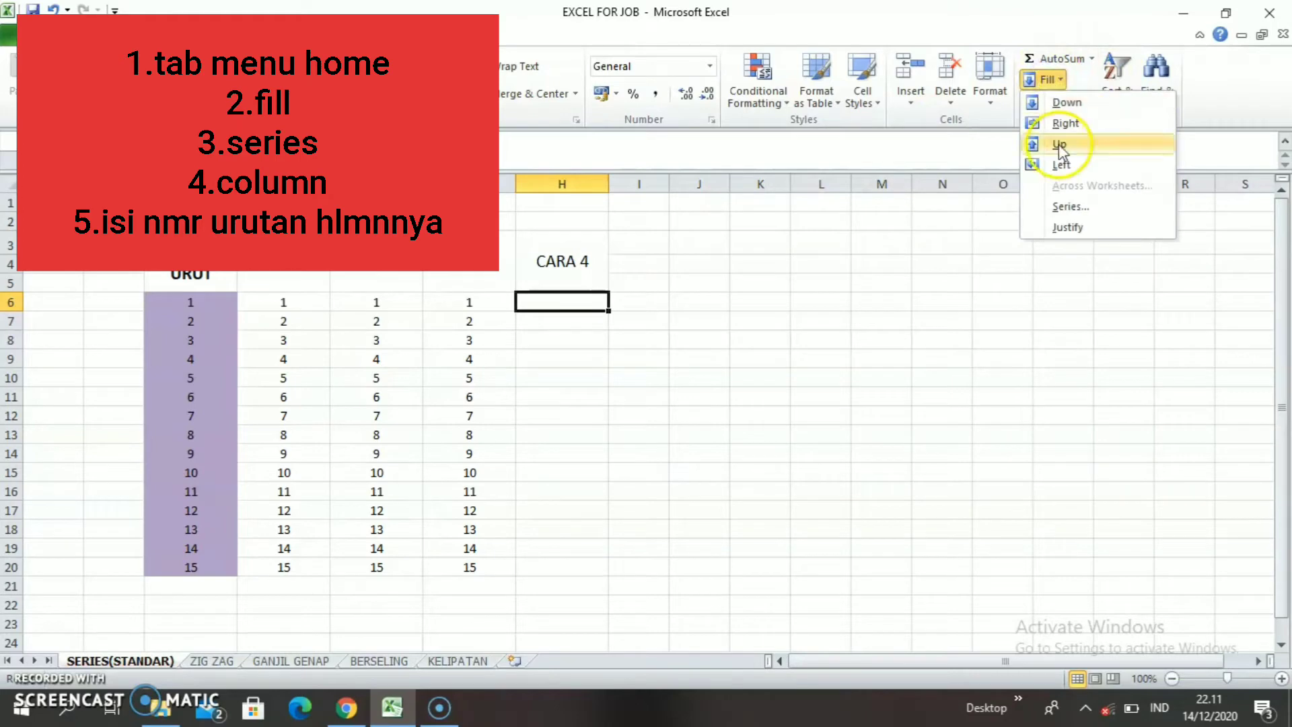
click(1065, 205)
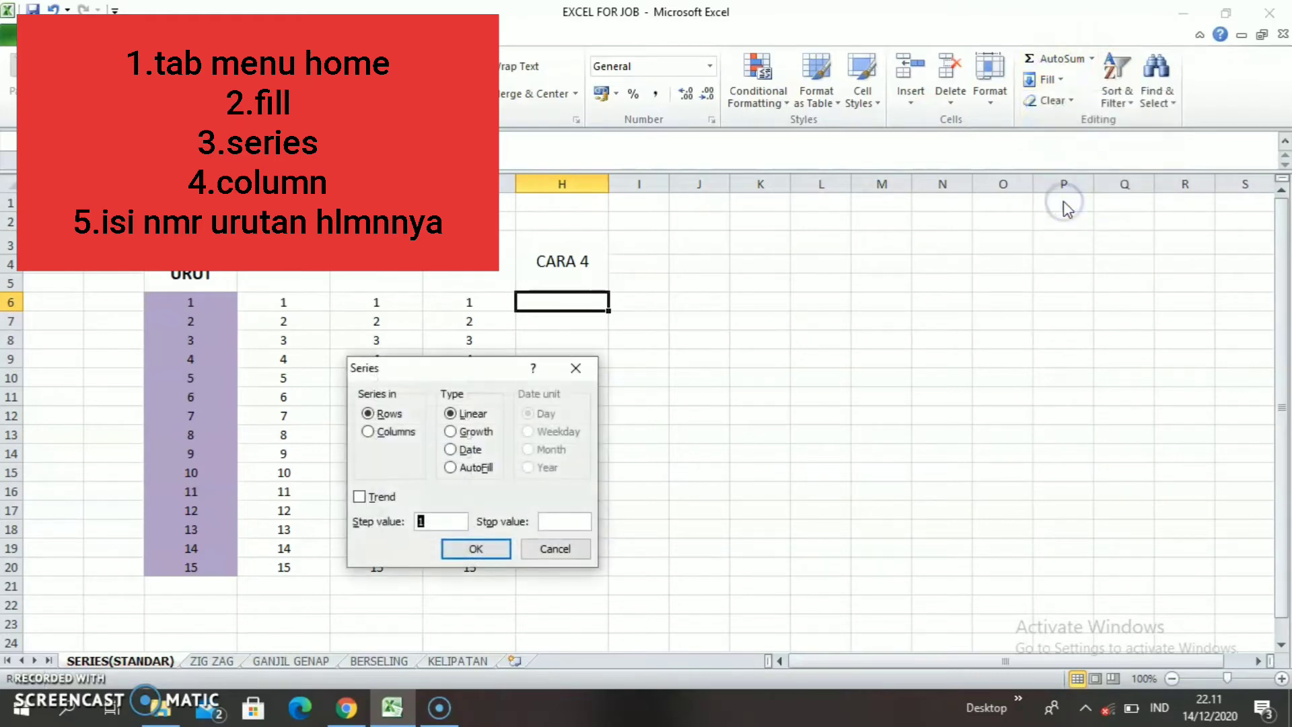
click(546, 520)
key(Return)
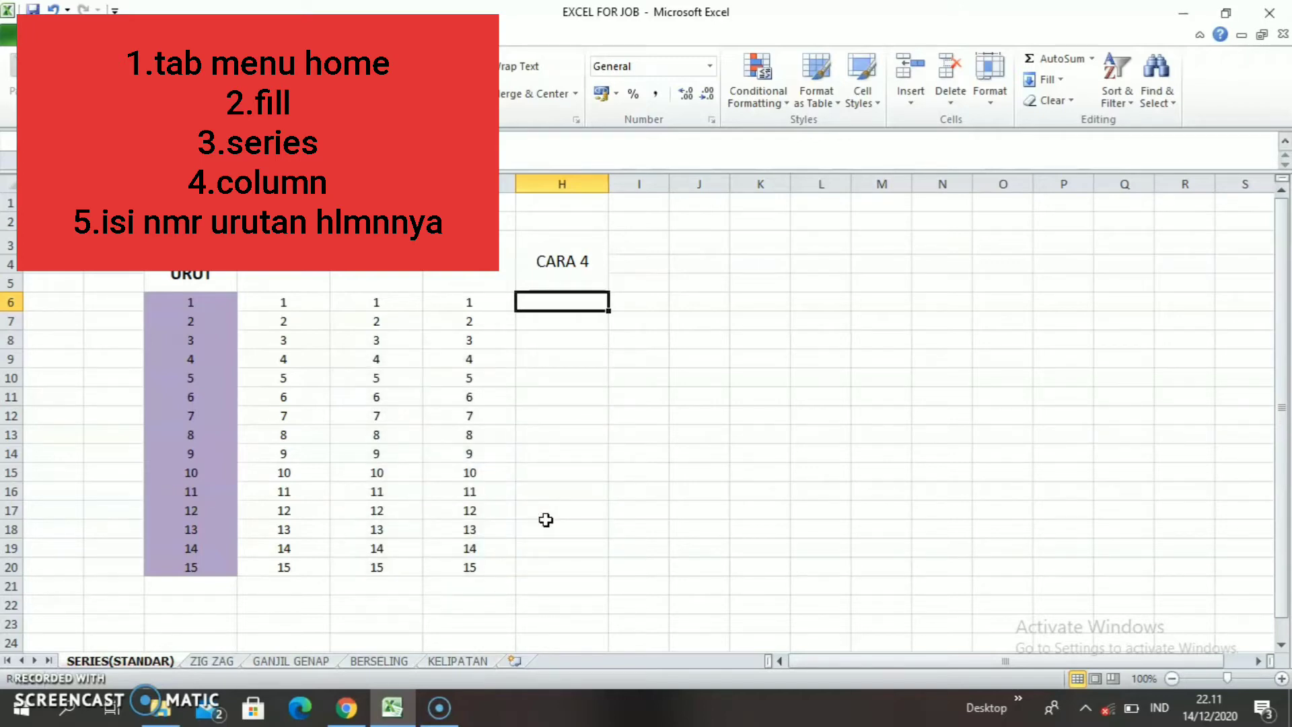
click(558, 301)
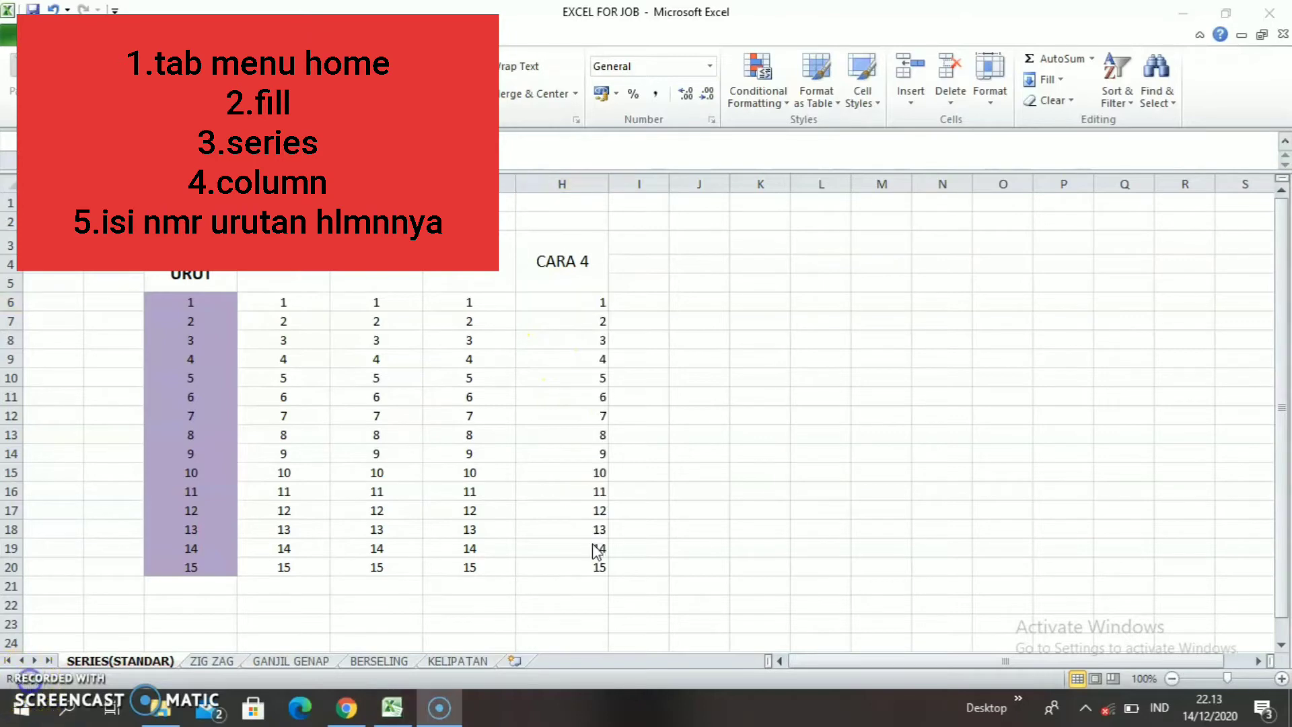
- Center the numbers in H6:H20 under CARA 4 horizontally
click(592, 544)
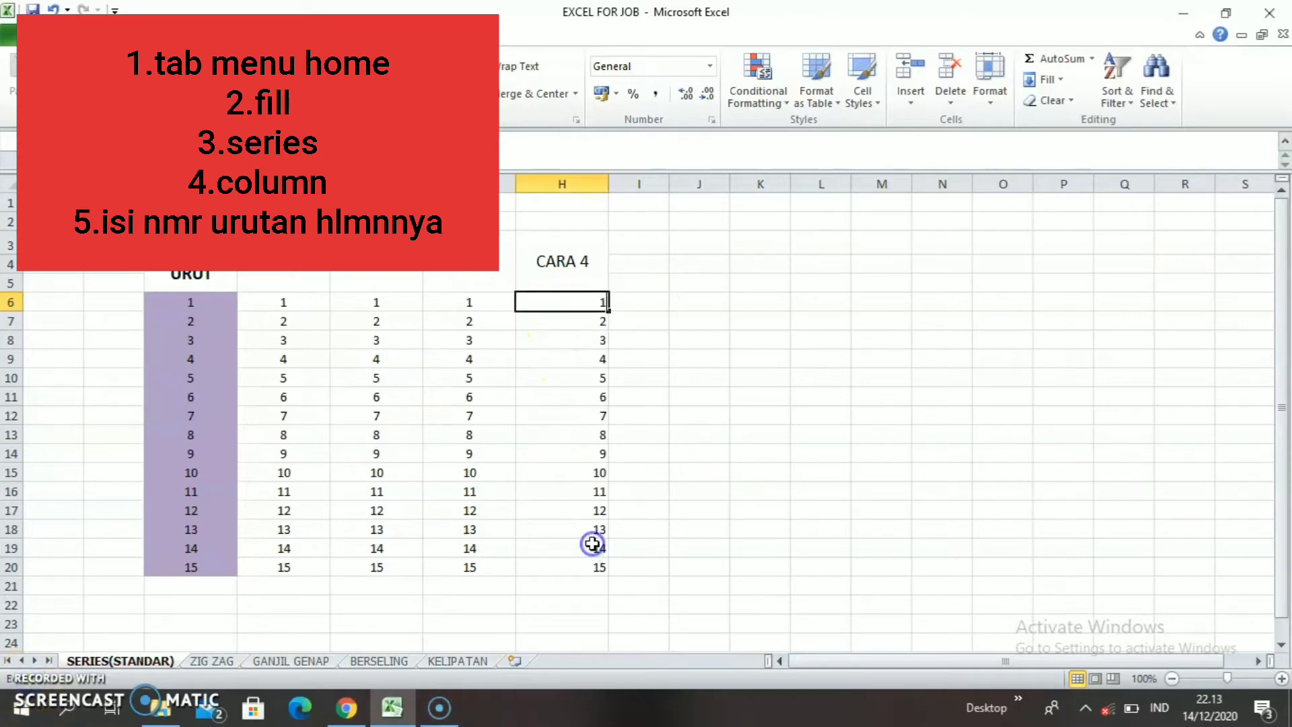
drag(567, 325, 501, 244)
click(528, 330)
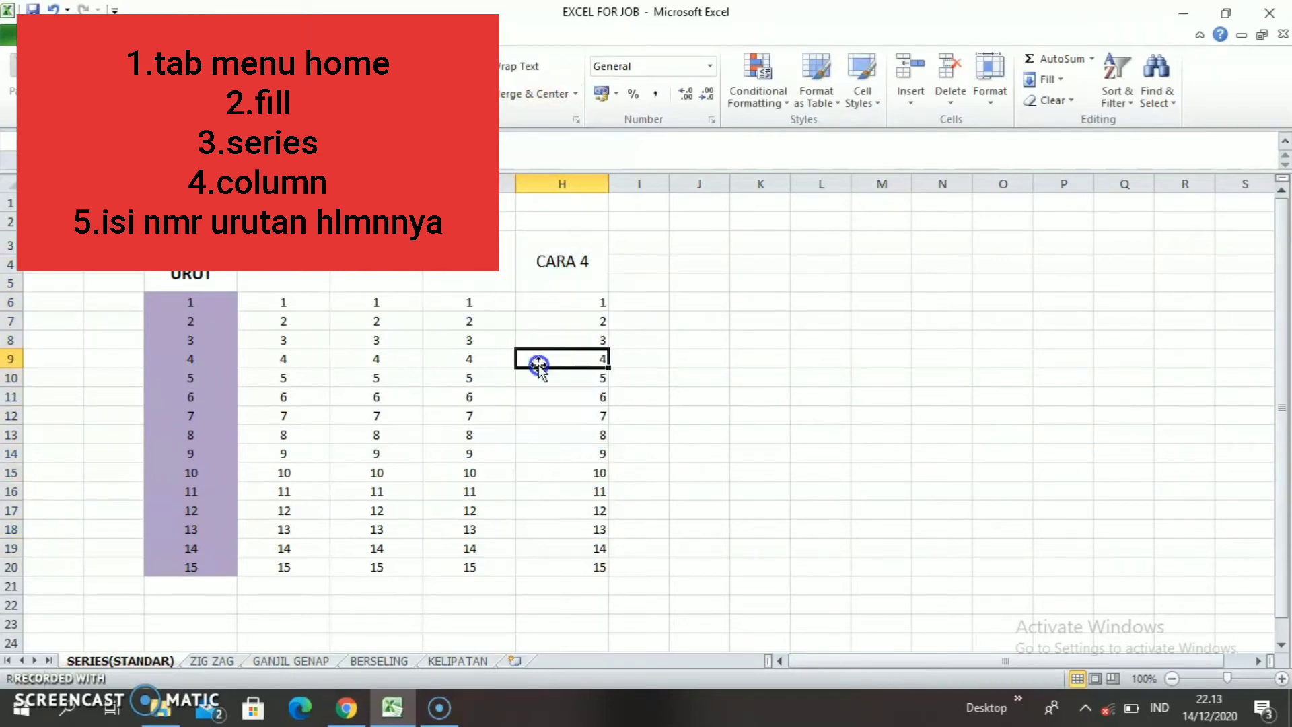
drag(534, 298, 563, 562)
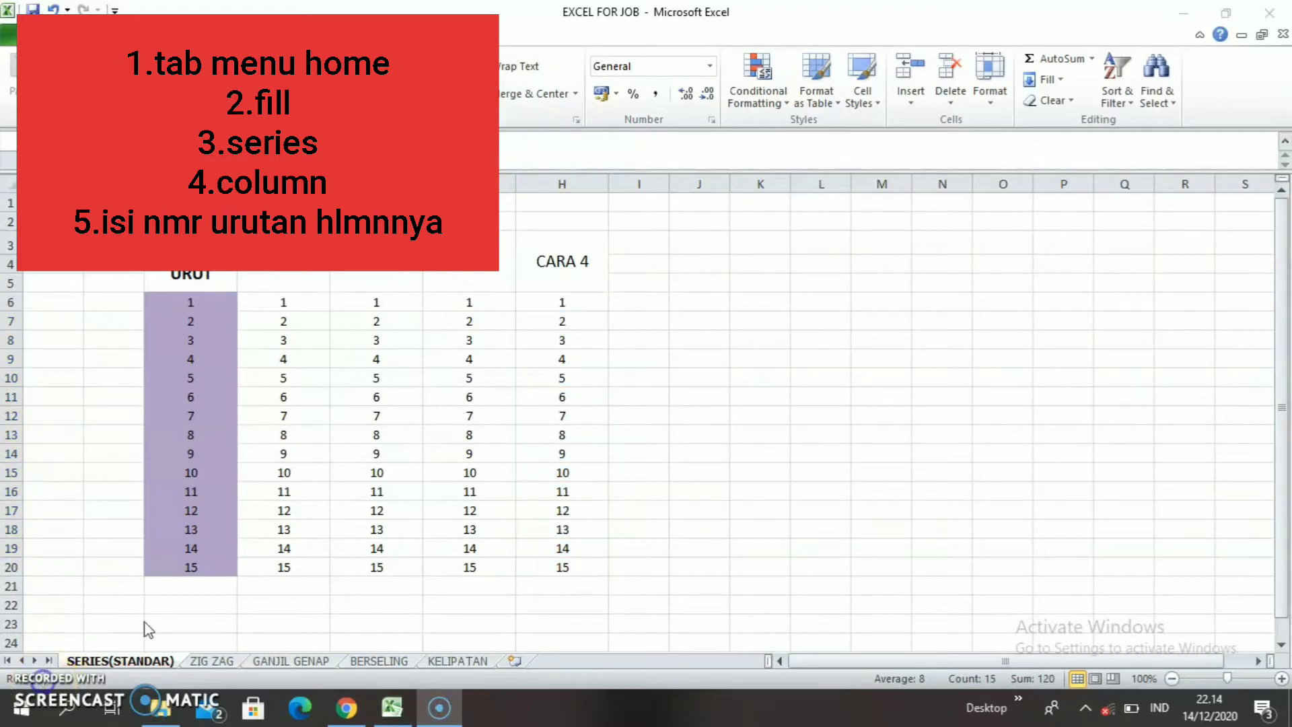
click(144, 621)
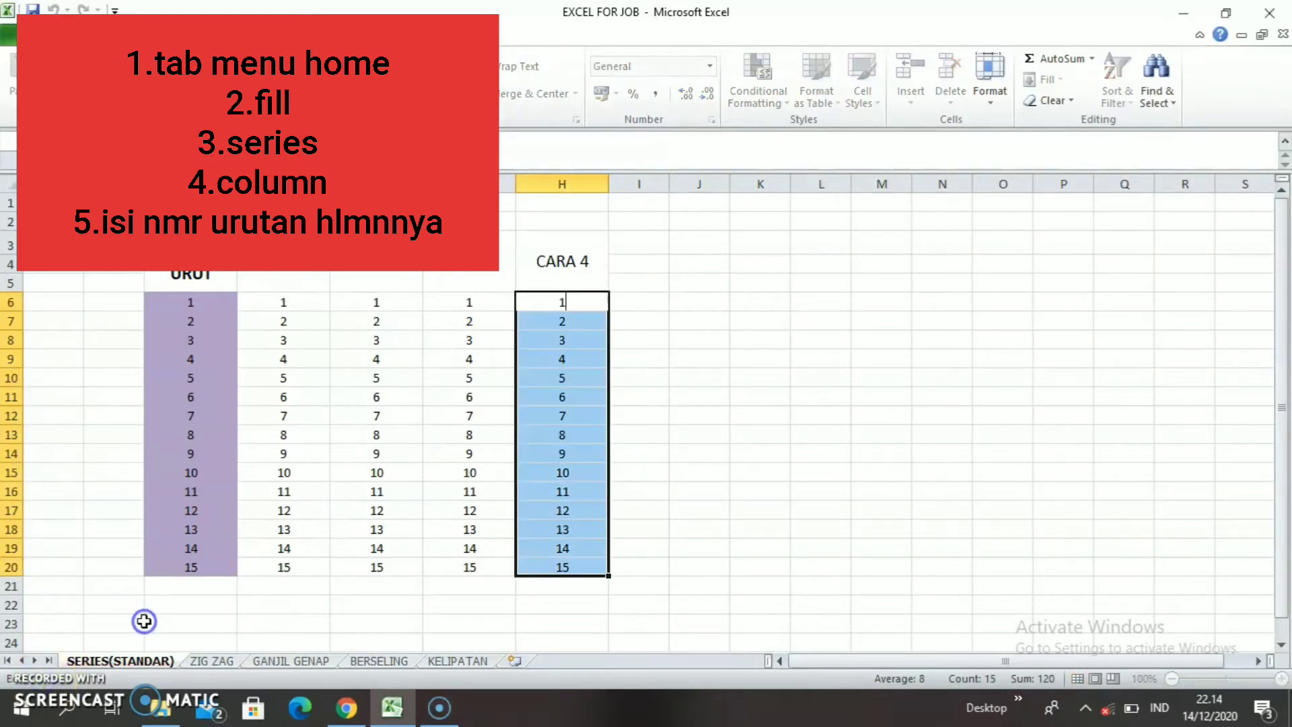
- On the ZIG ZAG sheet, enter 1 in C3 and 2 in C4 under CARA 5
click(209, 661)
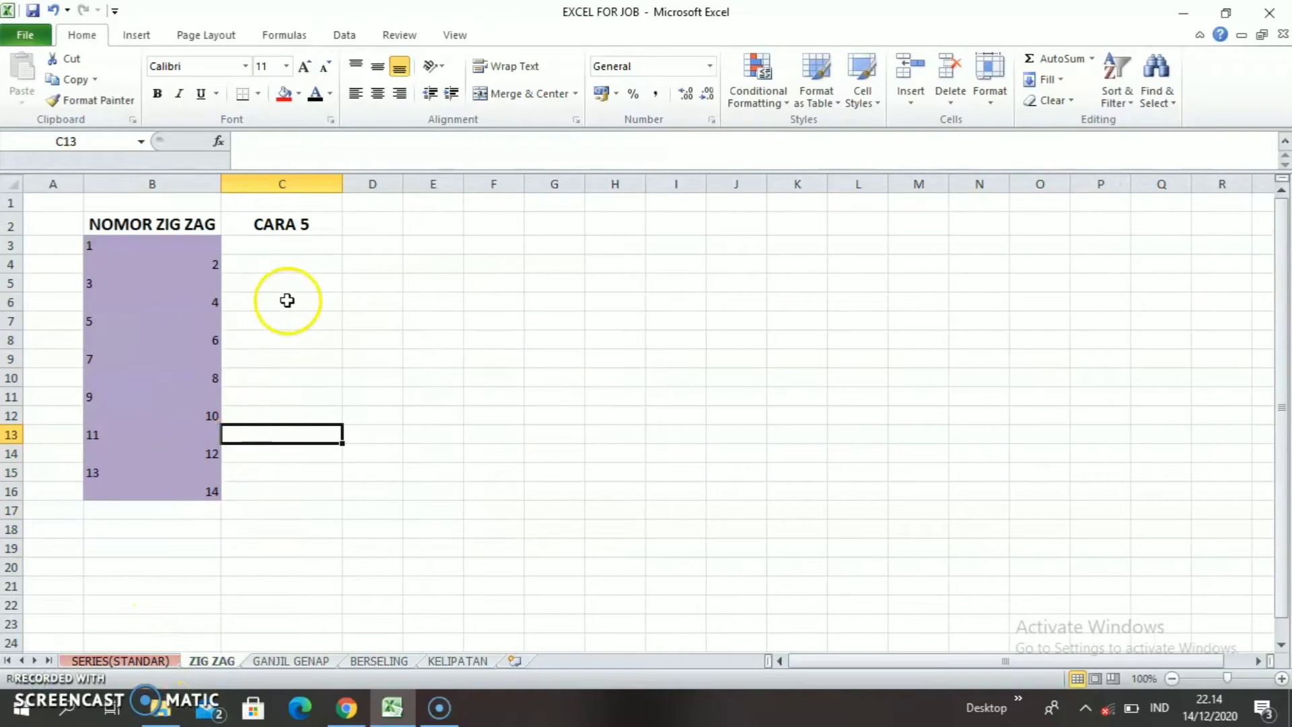
click(290, 243)
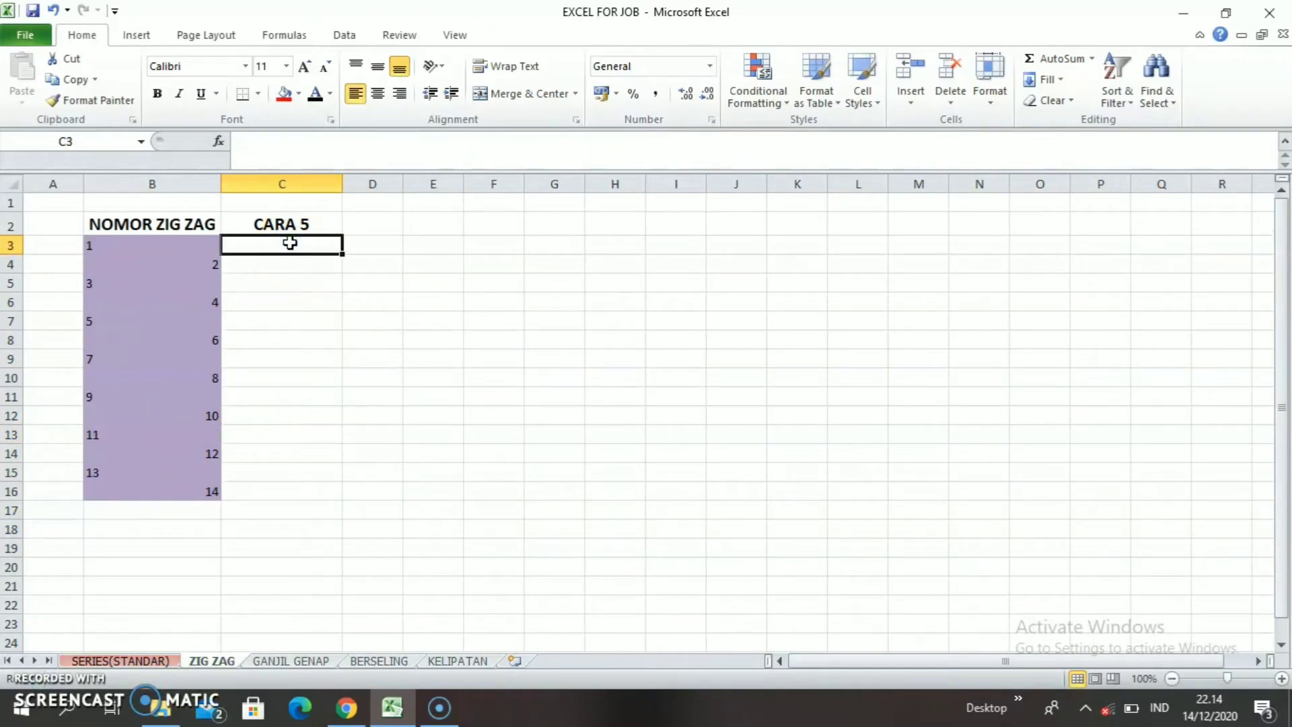
text(1)
click(290, 264)
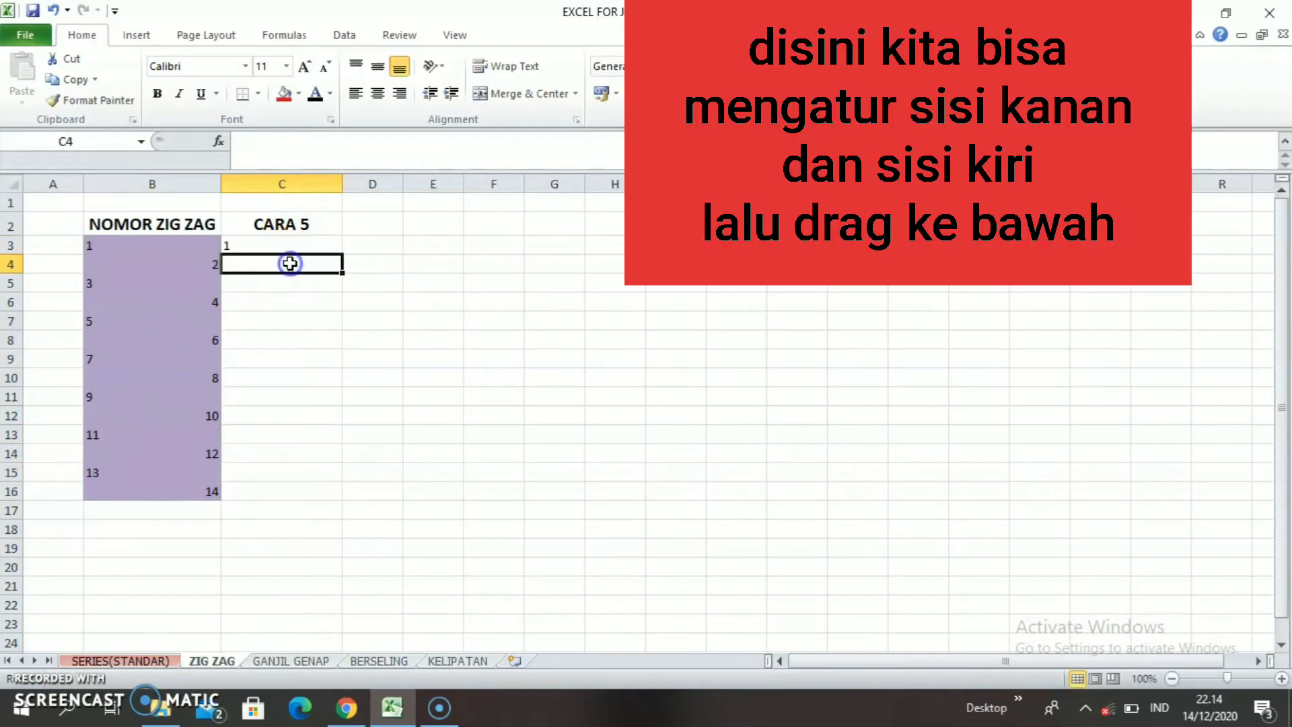
text(2)
click(282, 247)
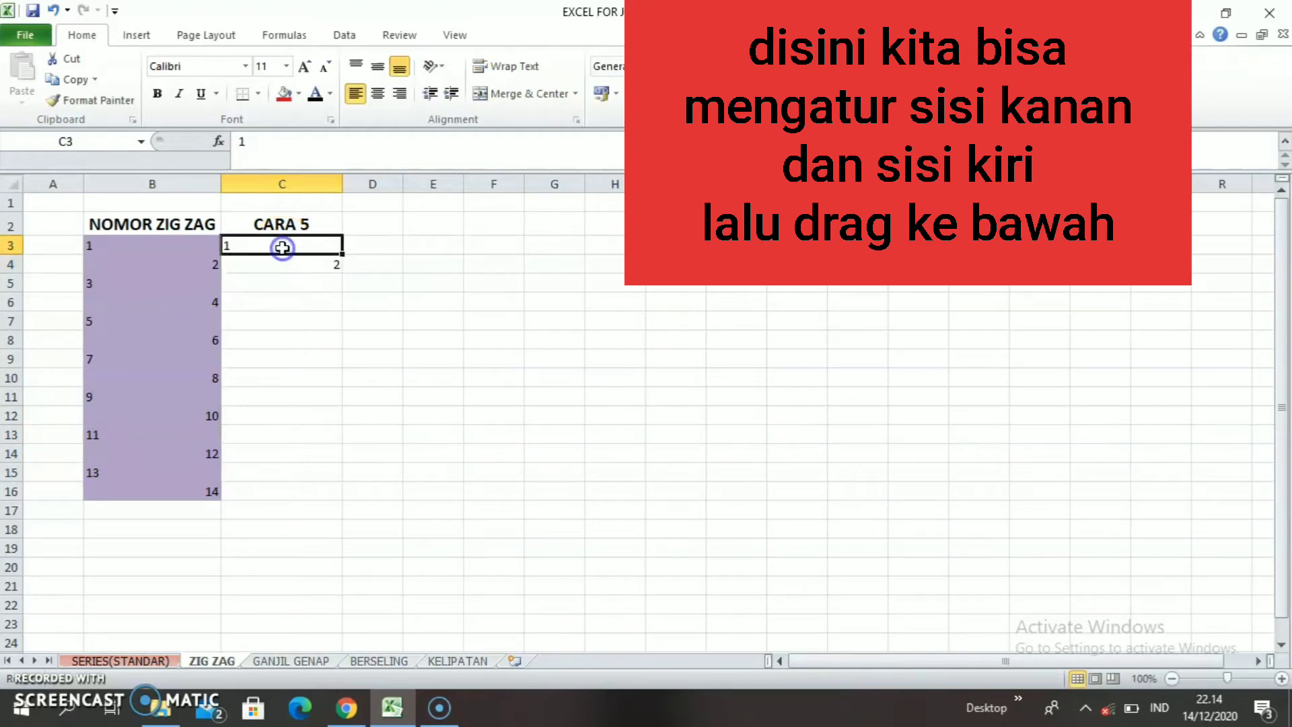
- Left-align the 1 in C3 and right-align the 2 in C4 under CARA 5
click(308, 280)
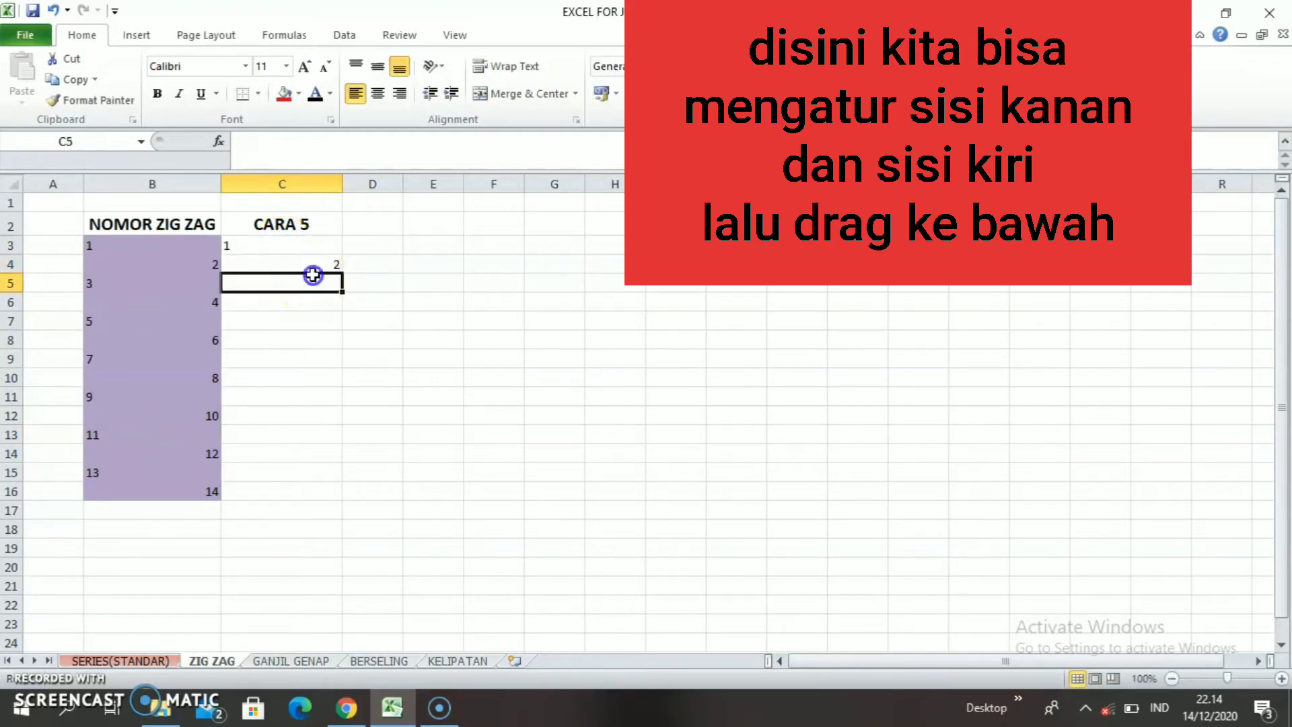
click(307, 246)
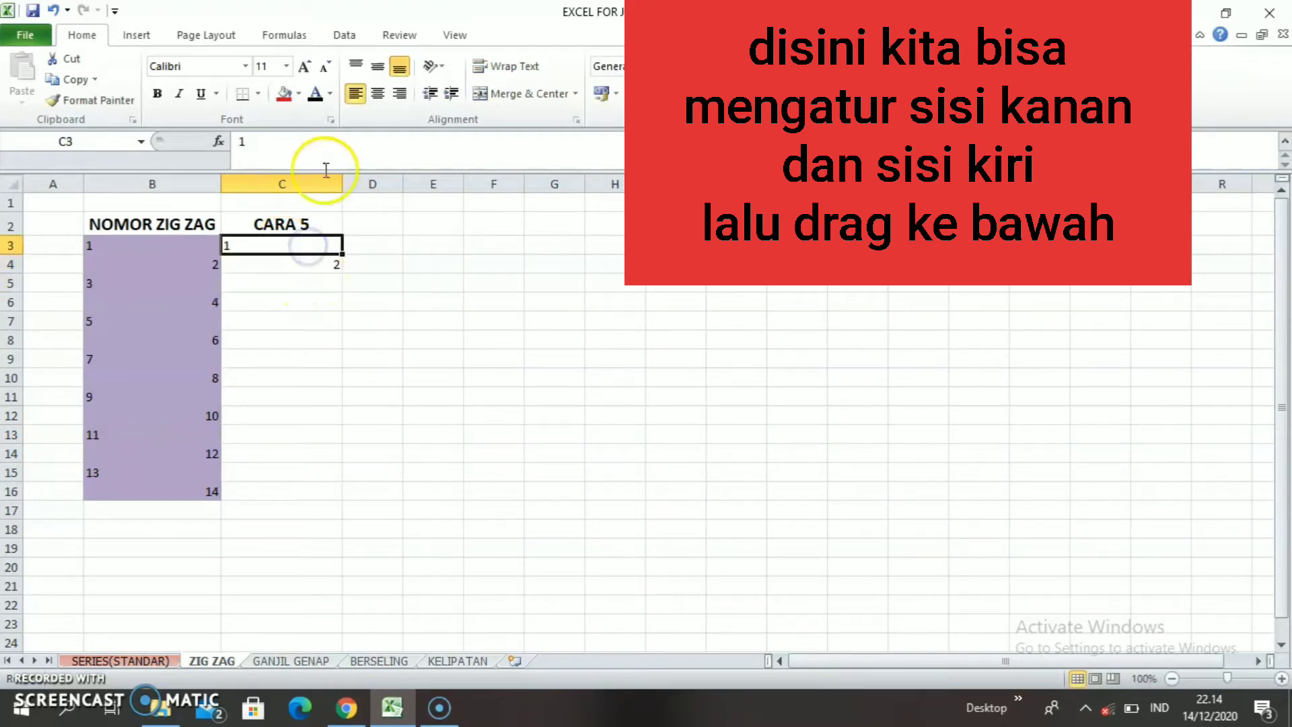
click(352, 93)
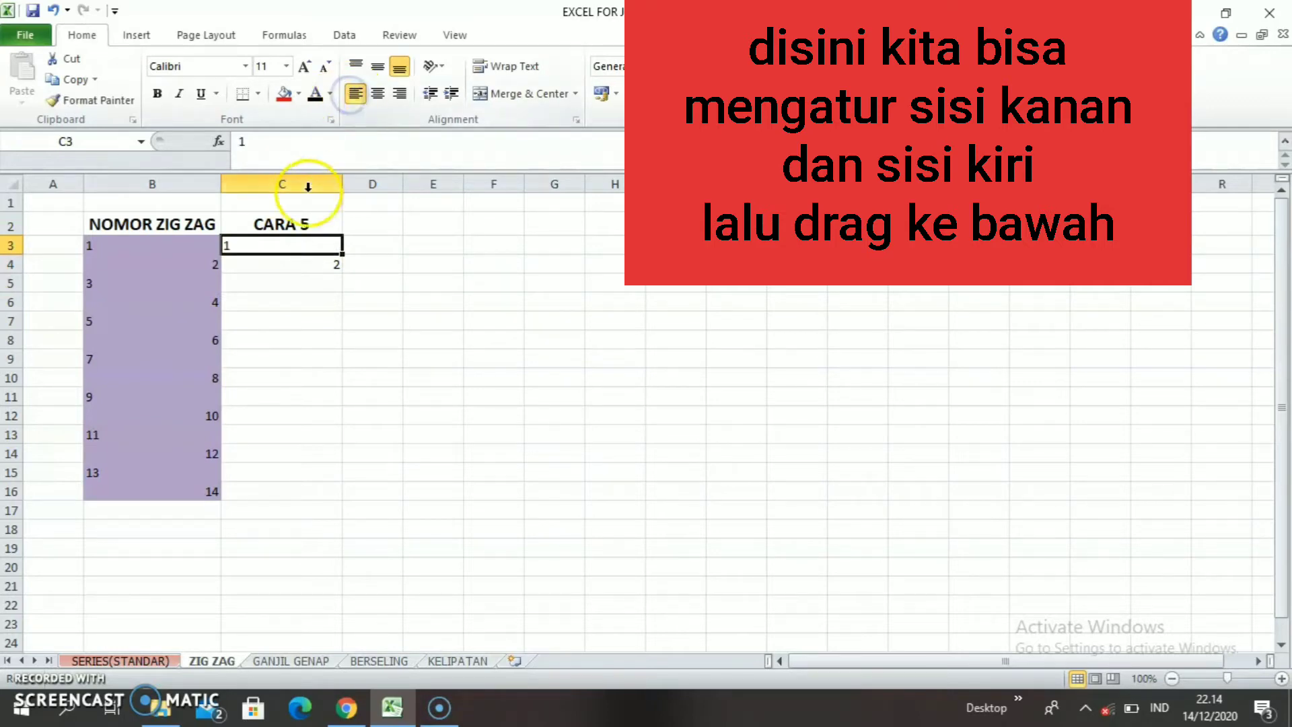
click(299, 266)
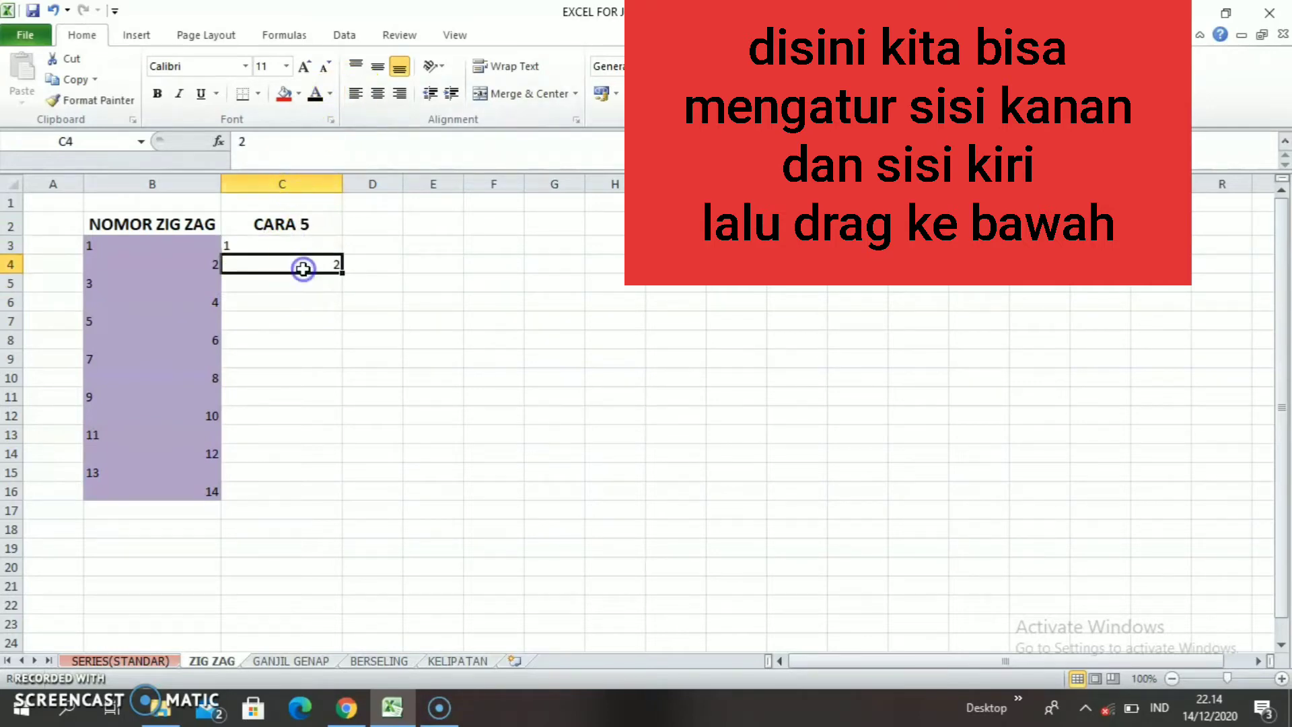
click(401, 94)
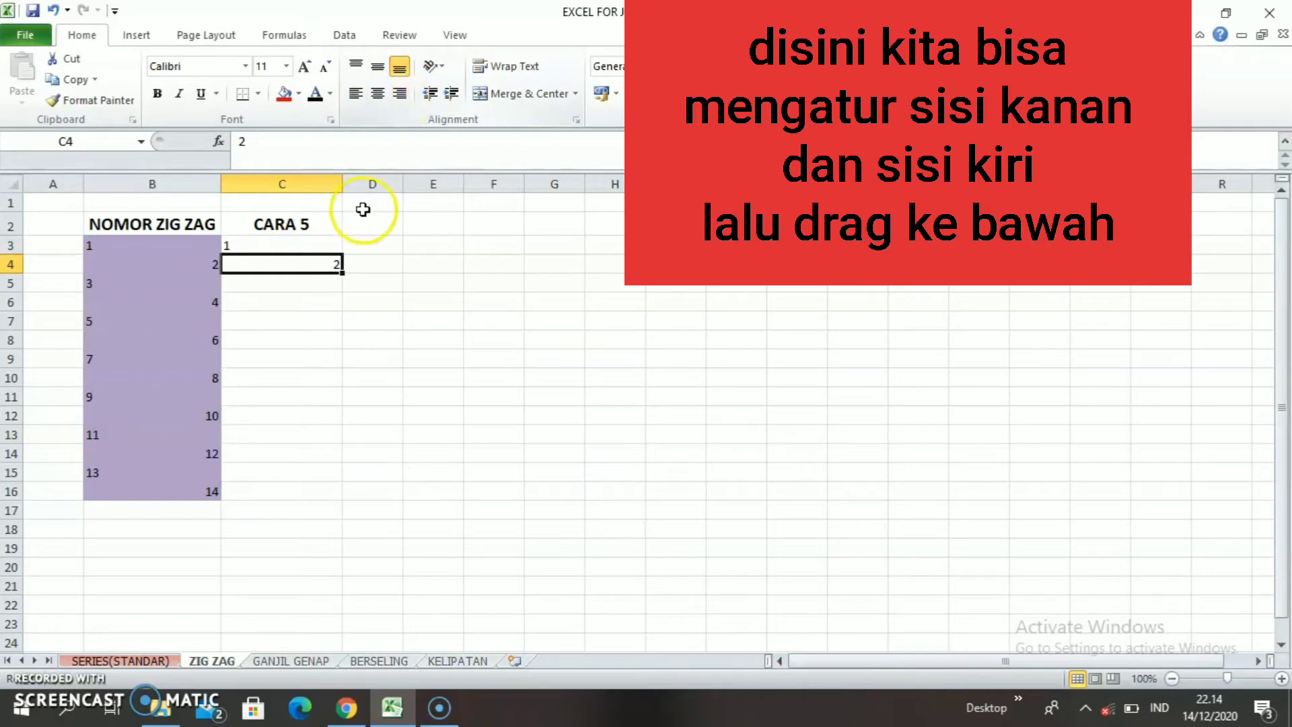
- Extend the zigzag pattern from C3:C4 down to C16 with the fill handle
click(318, 241)
drag(318, 241, 316, 496)
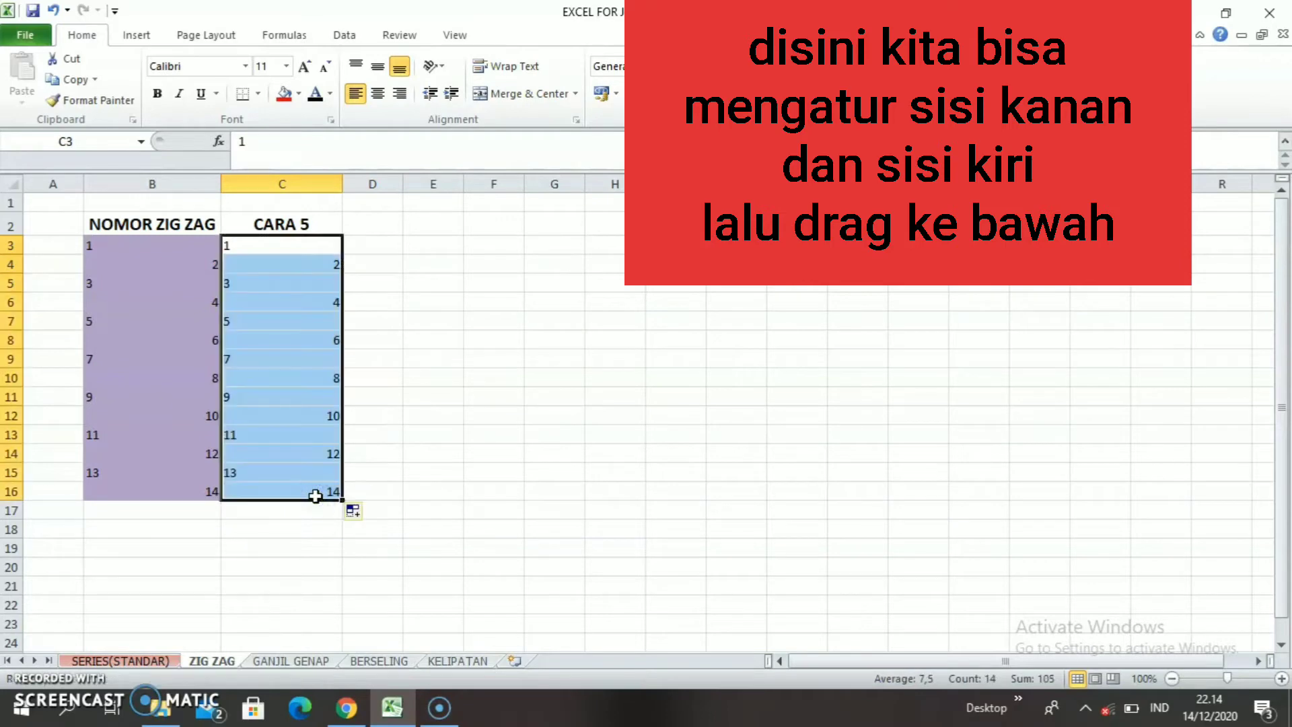
click(465, 461)
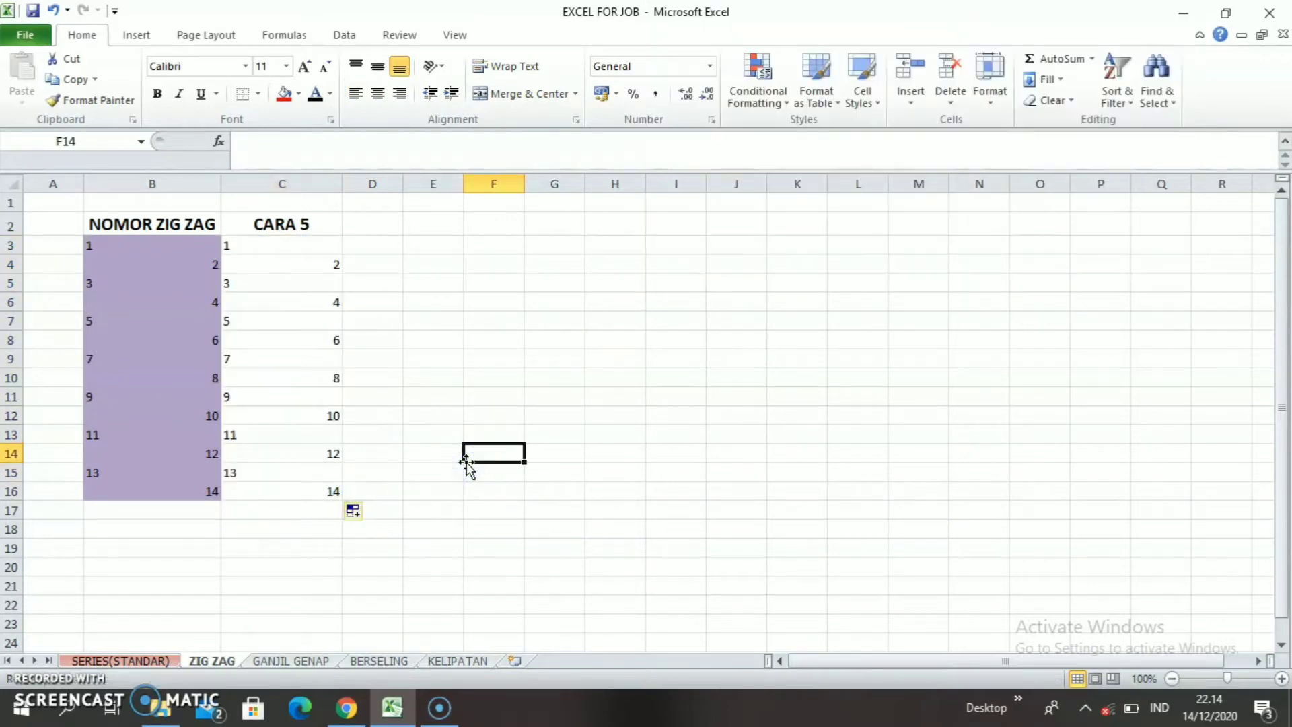
click(39, 695)
click(262, 609)
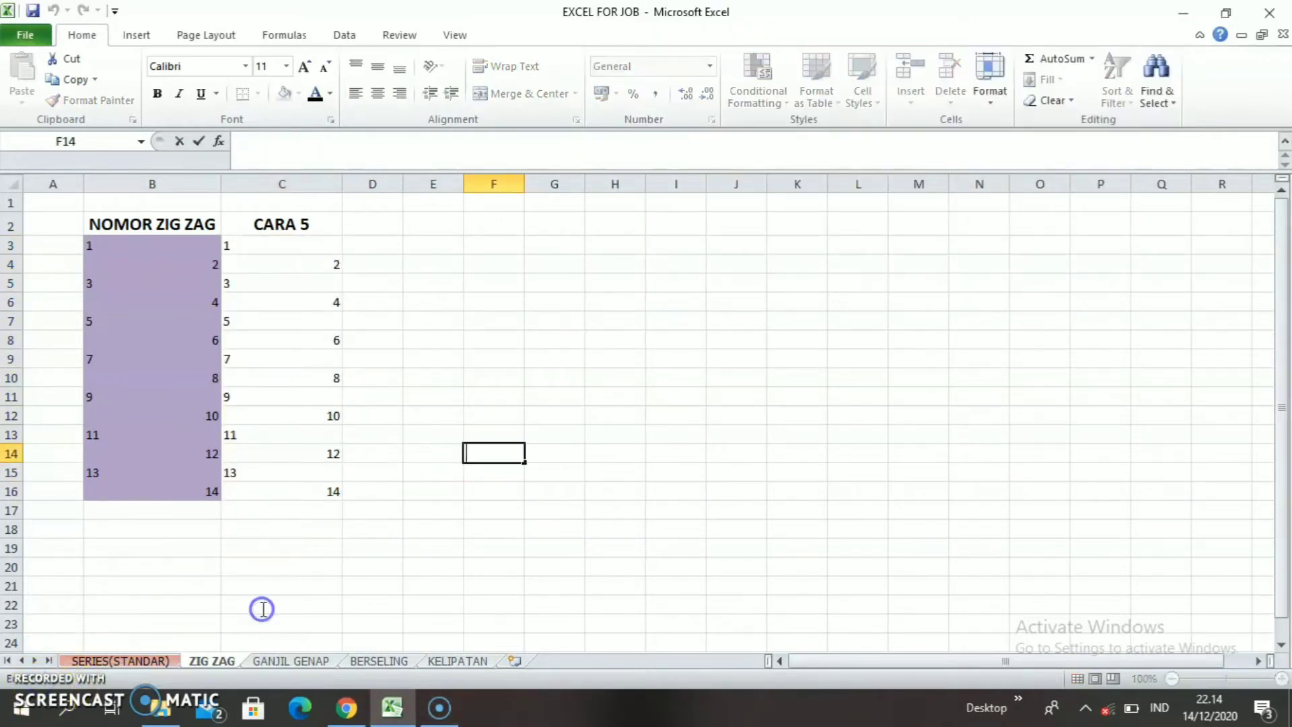
- On the GANJIL GENAP sheet, enter 1 in E4 and 3 in E5 under CARA 6 and fill the series down to E18
click(248, 660)
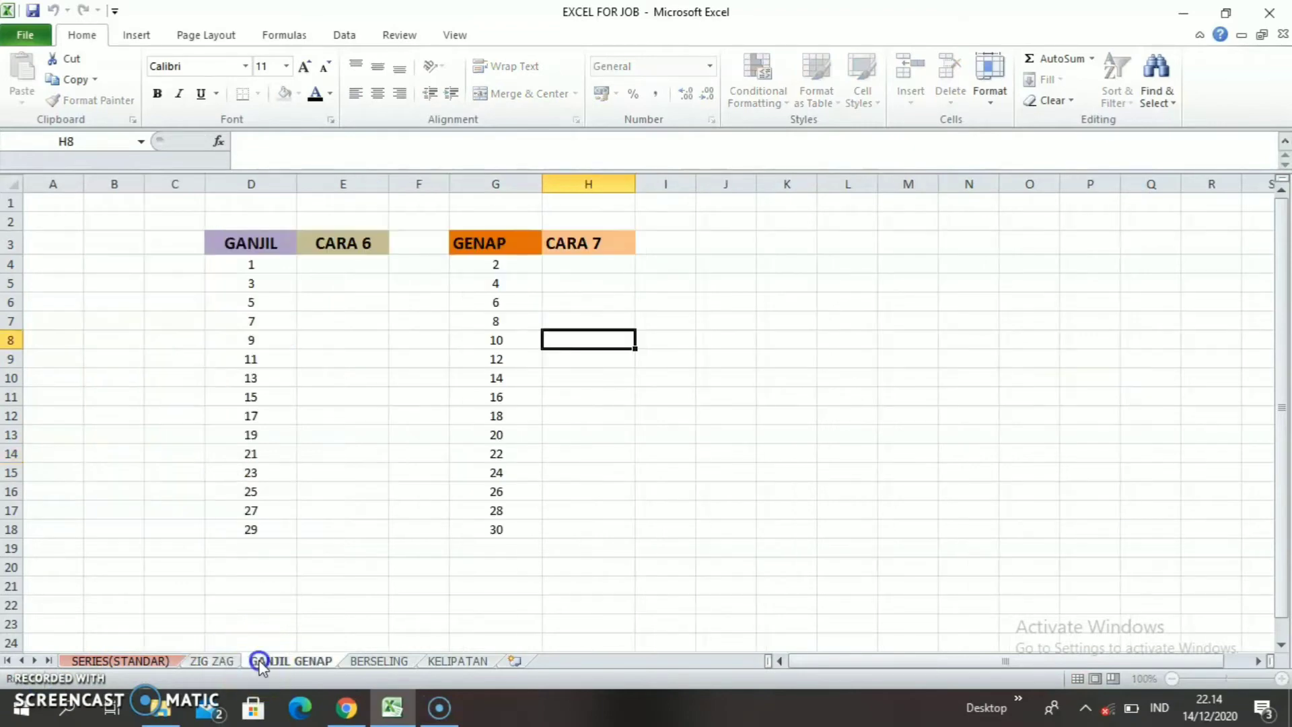
click(350, 266)
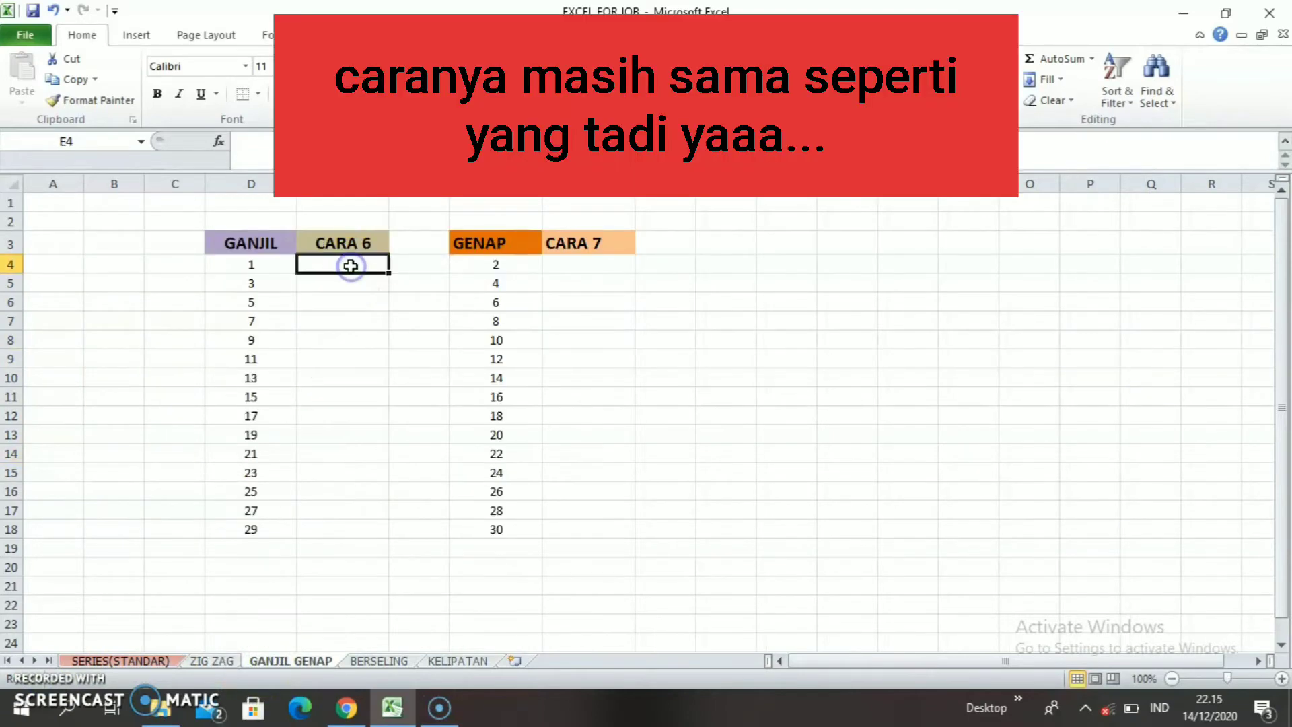
text(1)
key(Return)
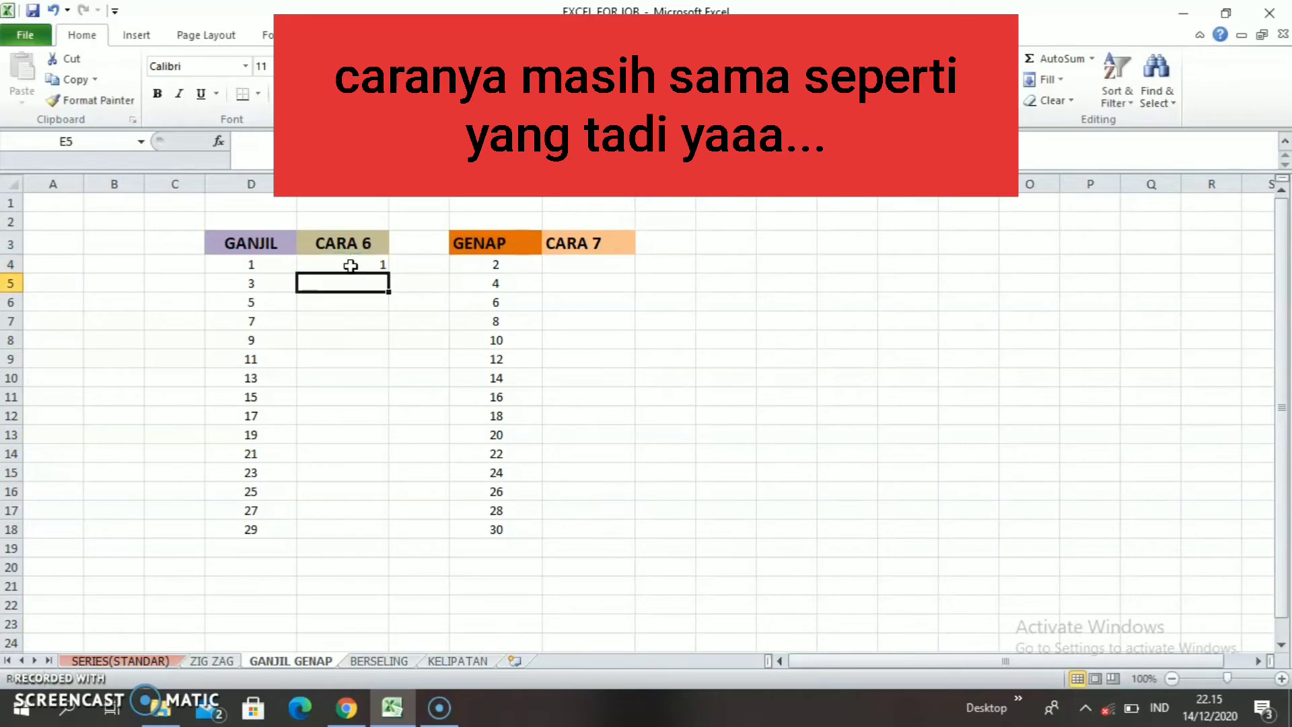
text(3)
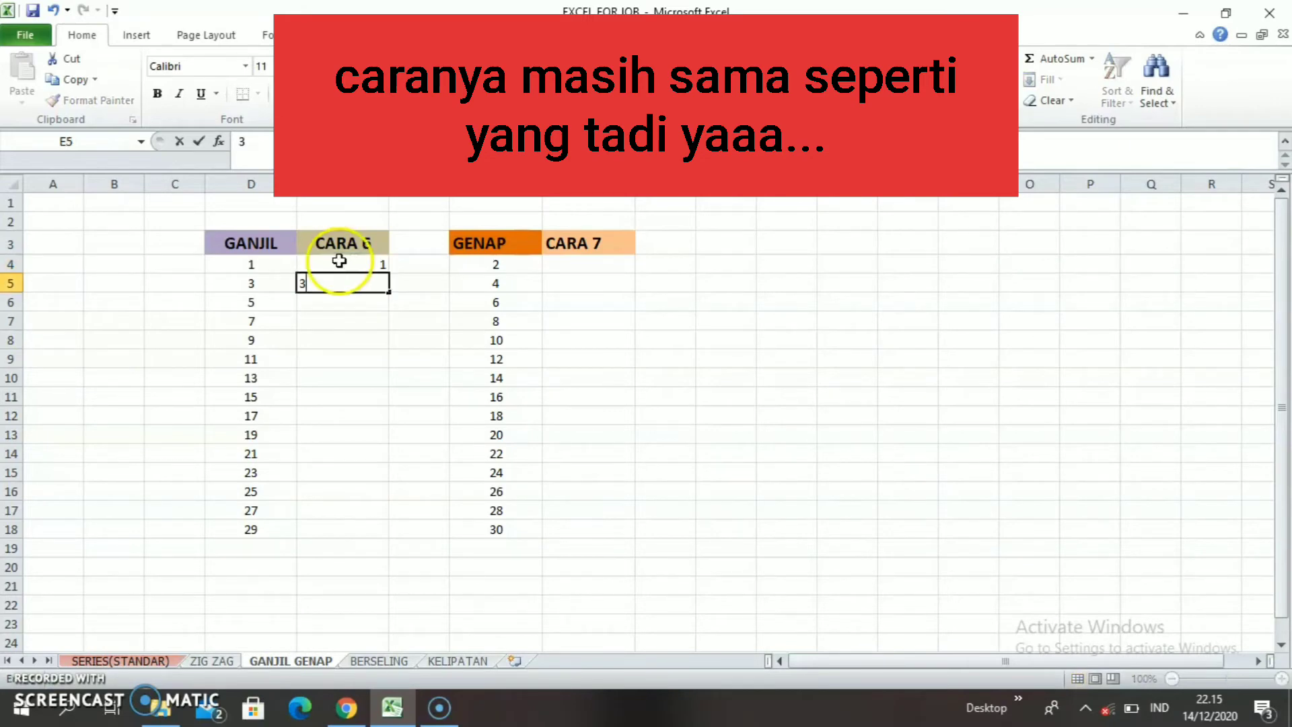
click(333, 259)
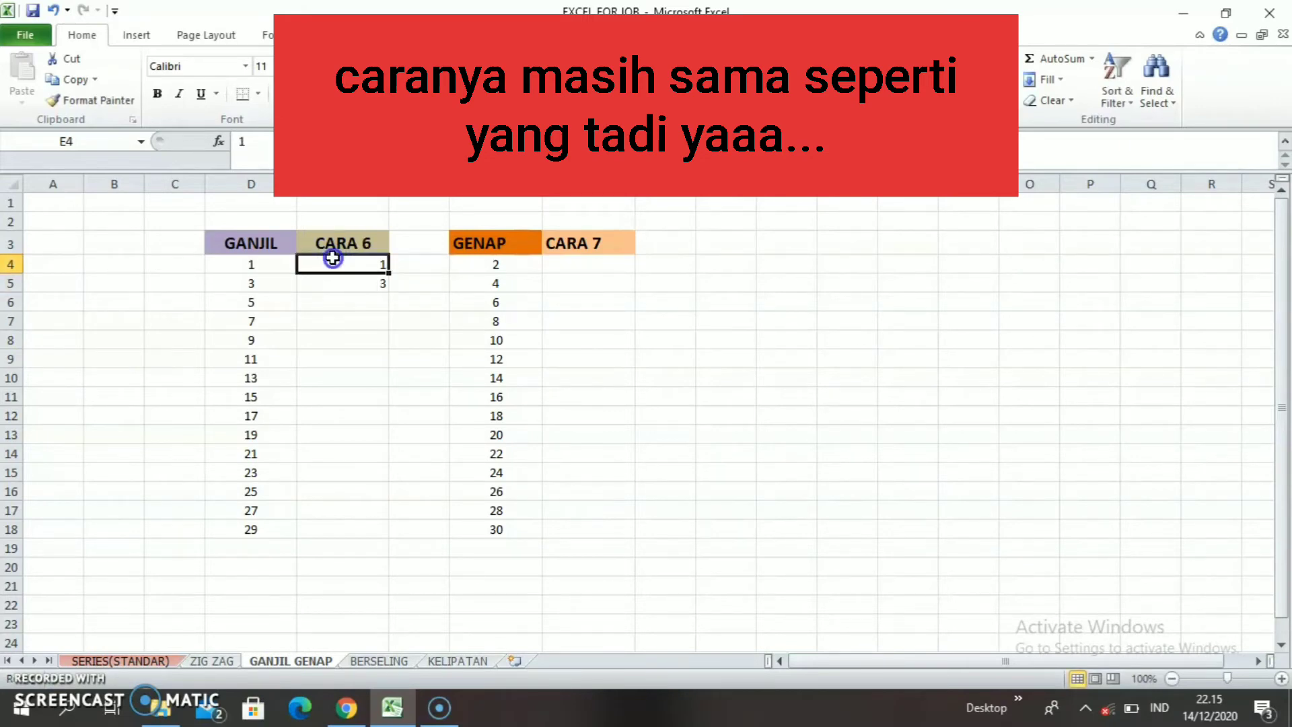
drag(335, 273, 385, 542)
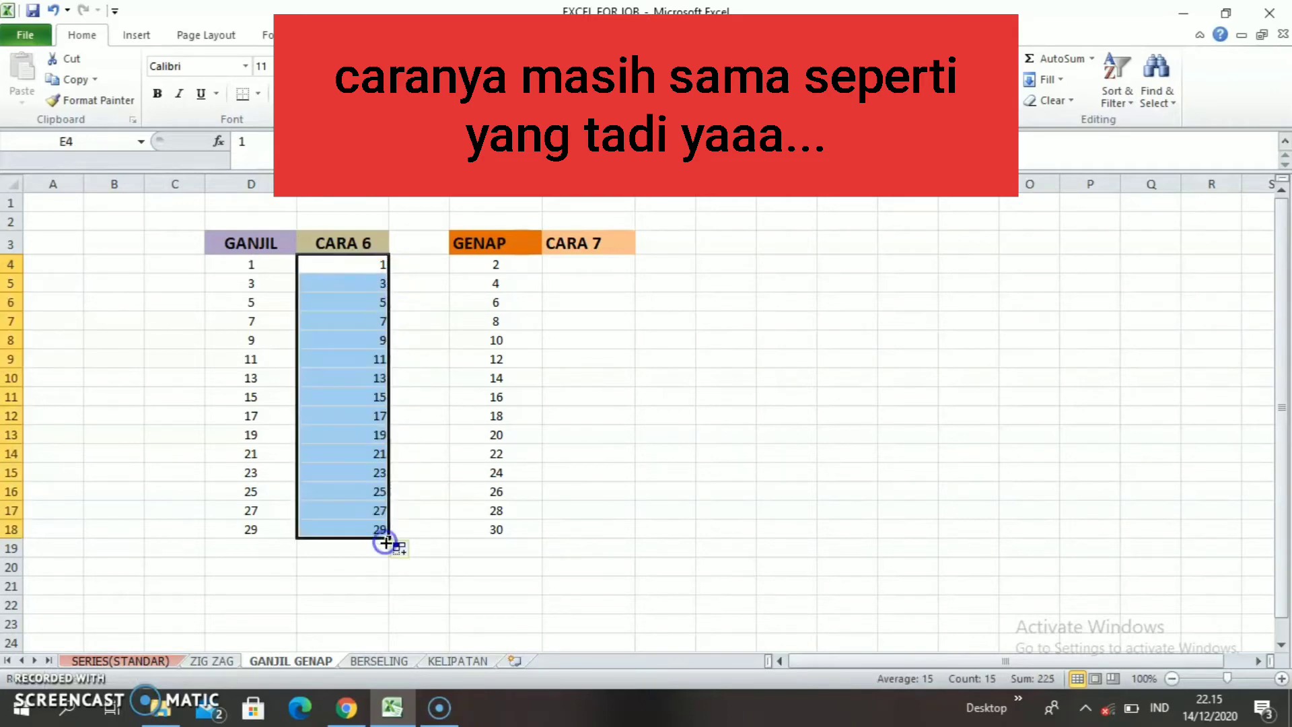
- Enter 2 in H4 and 4 in H5 under CARA 7, and fill the even series down to H18
click(588, 268)
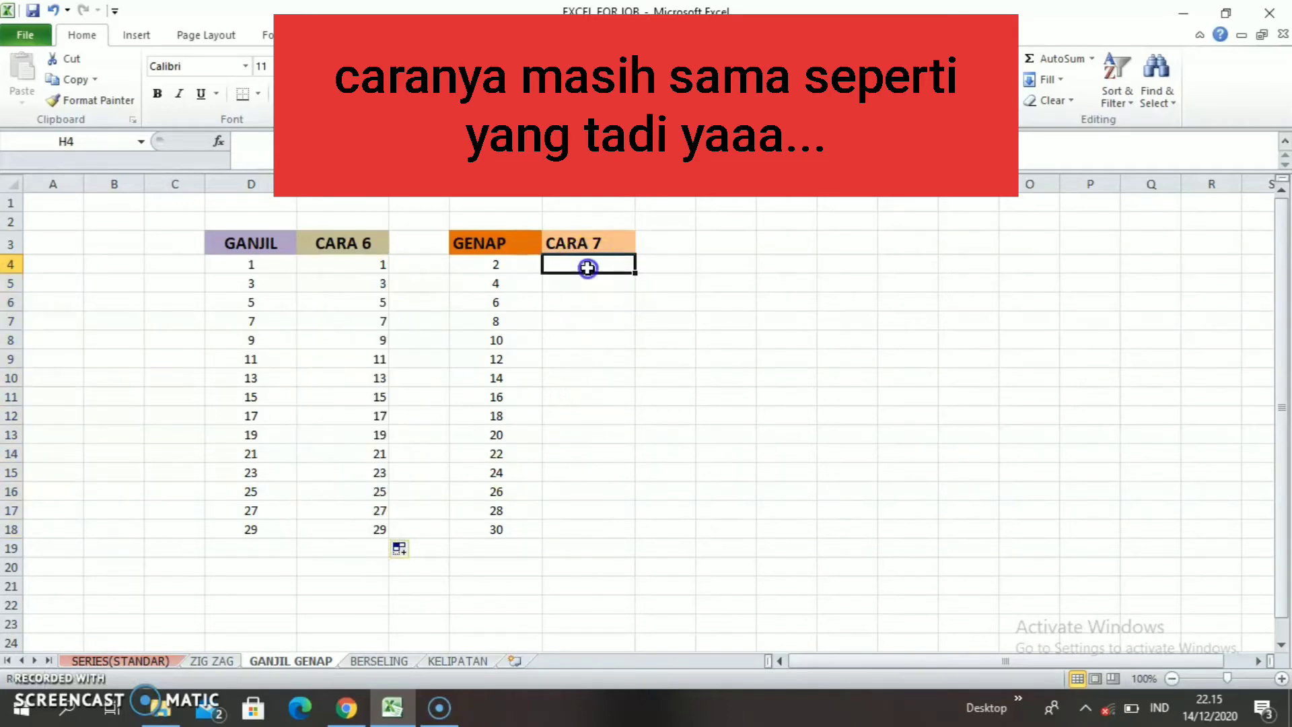
text(2)
key(Return)
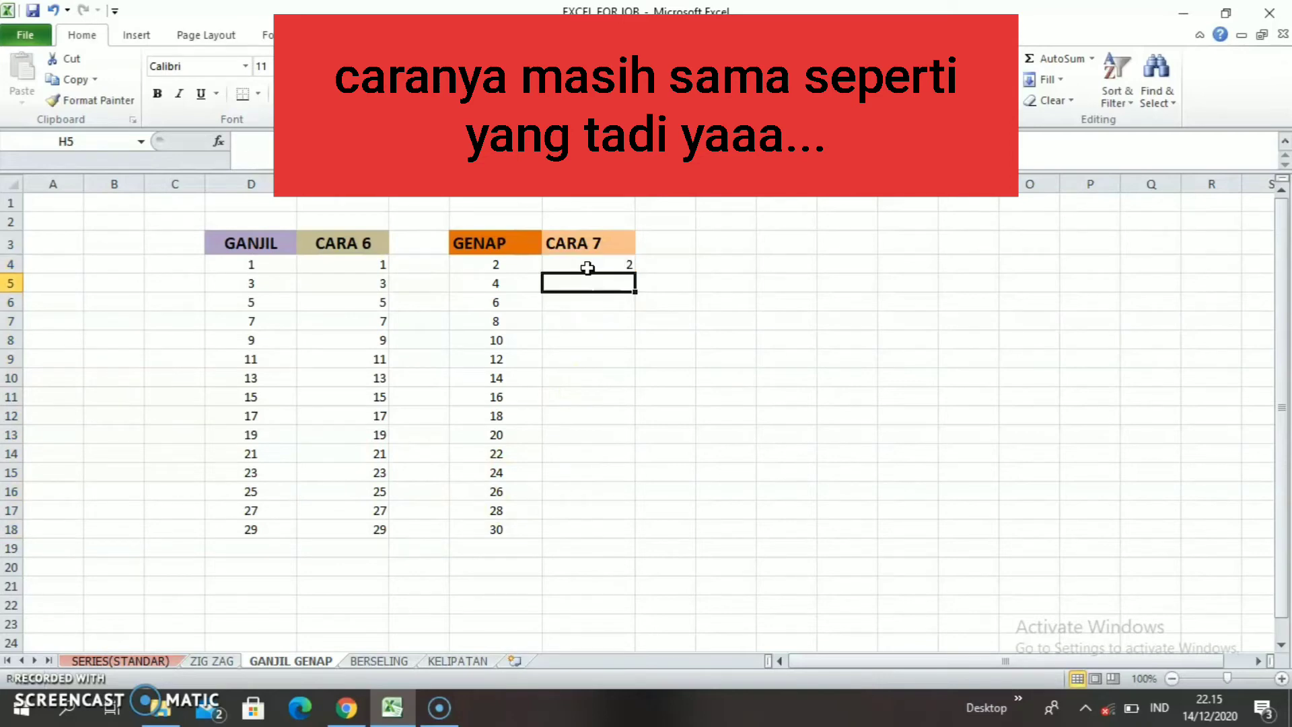
text(4)
click(573, 316)
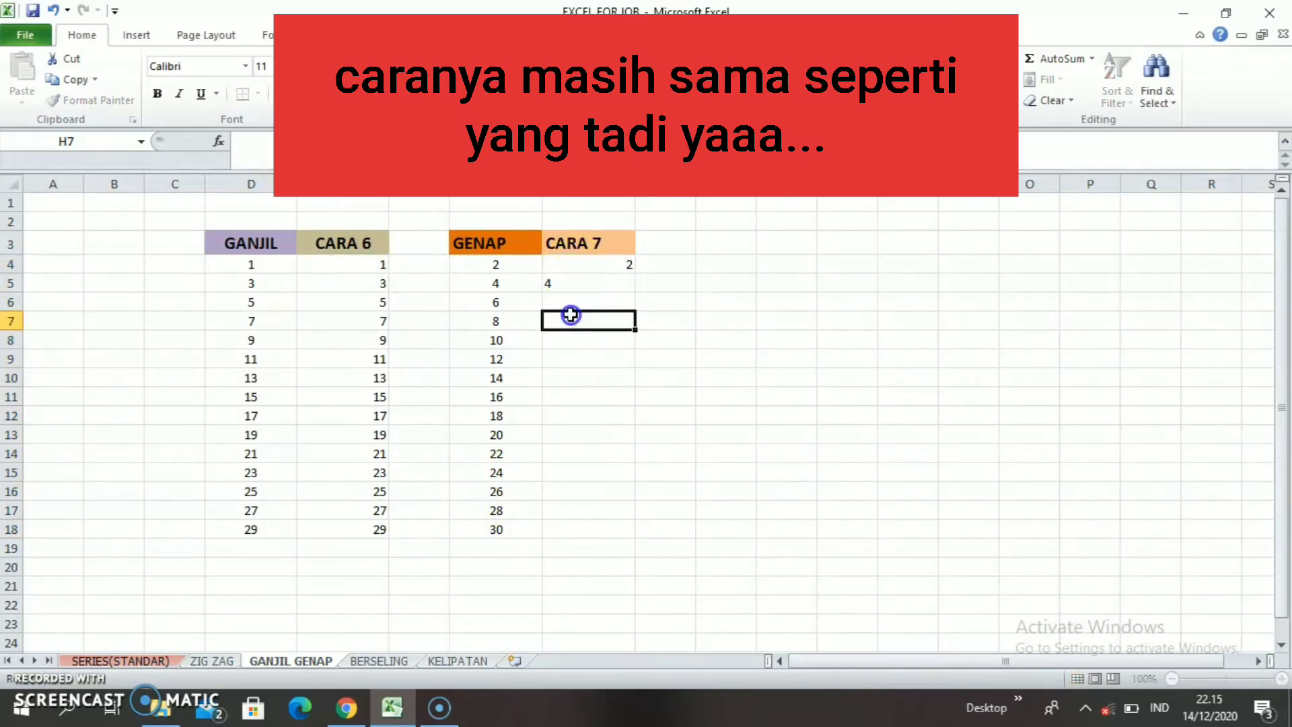
drag(564, 267, 634, 538)
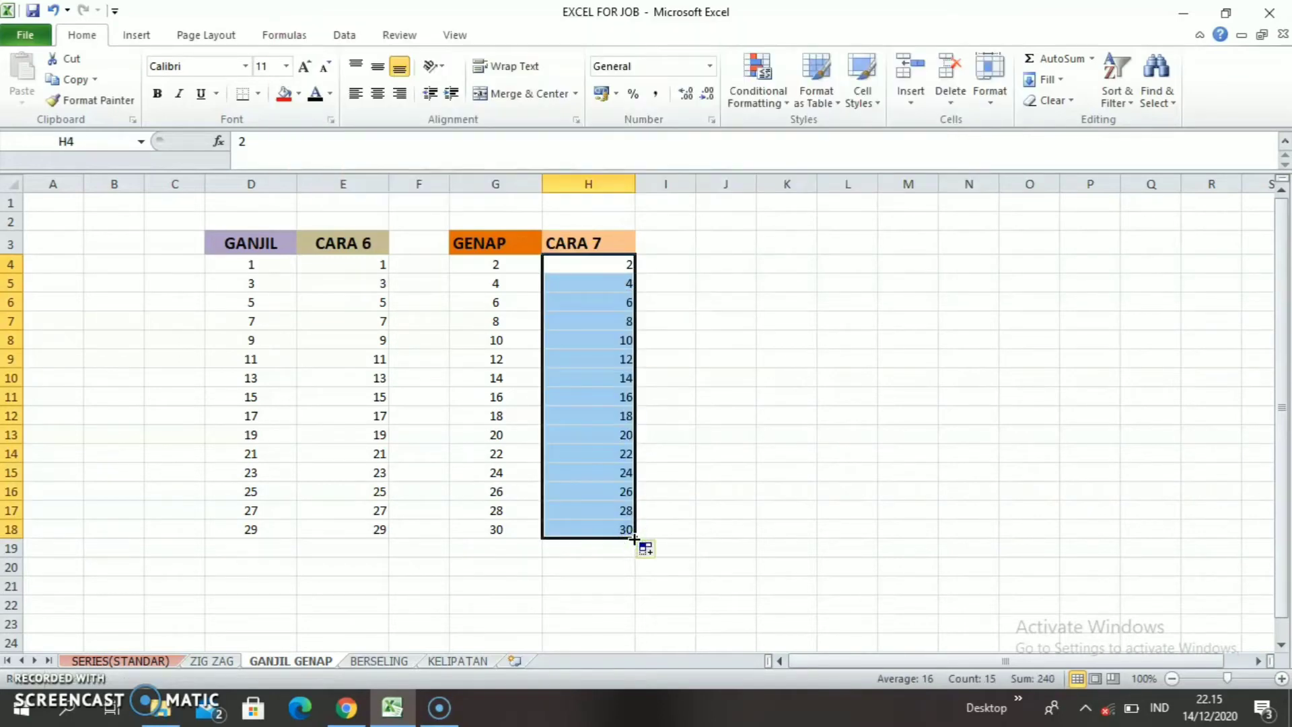
click(755, 491)
drag(756, 491, 171, 683)
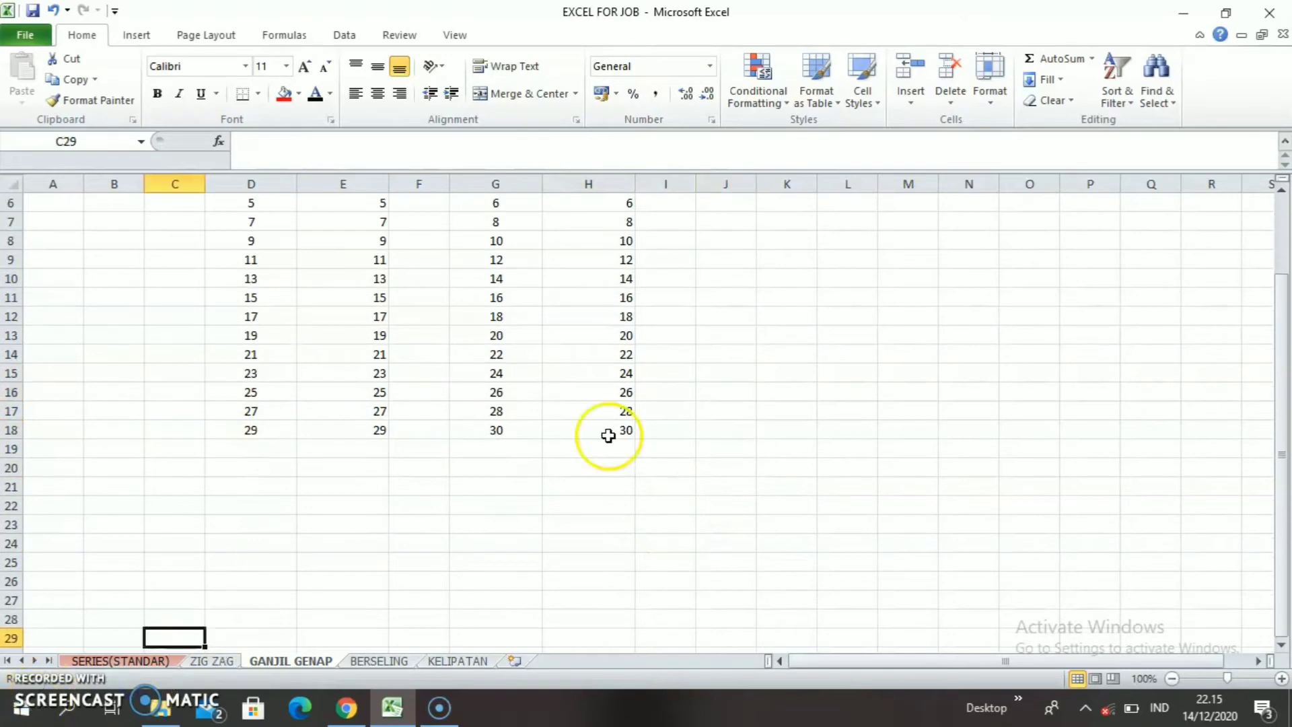
drag(1281, 350, 1282, 279)
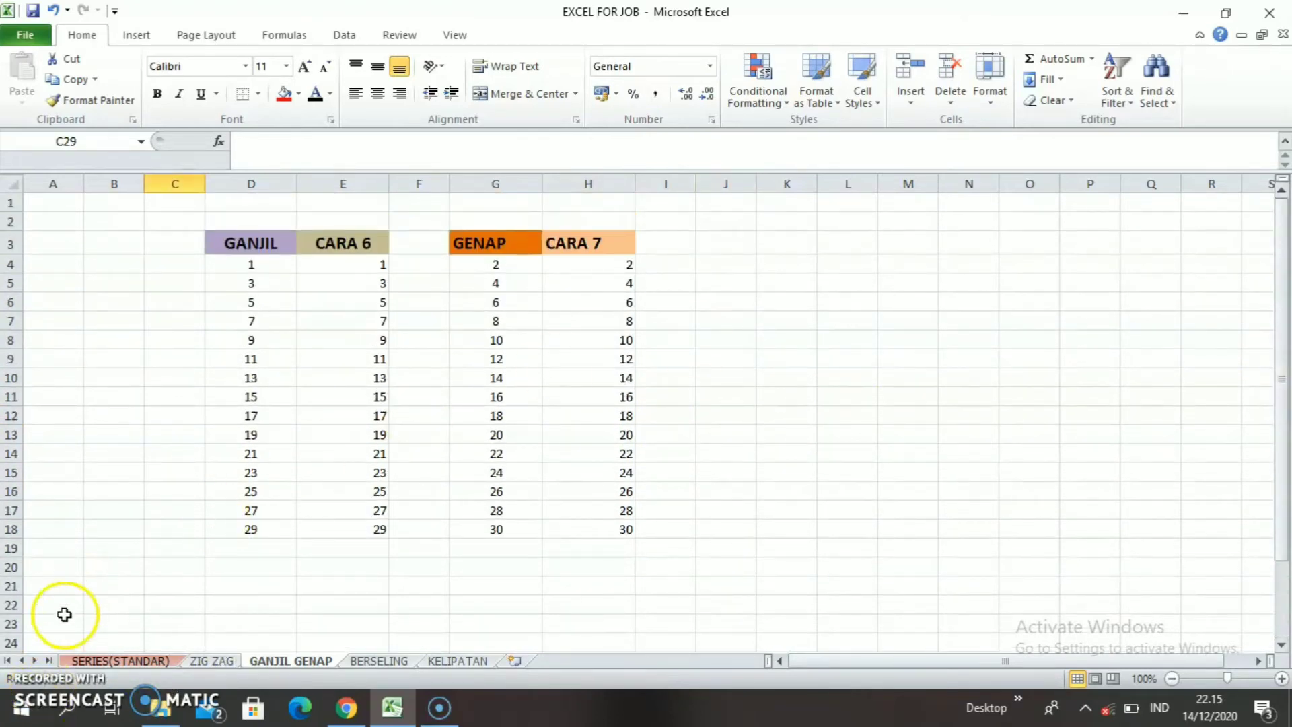
key(F2)
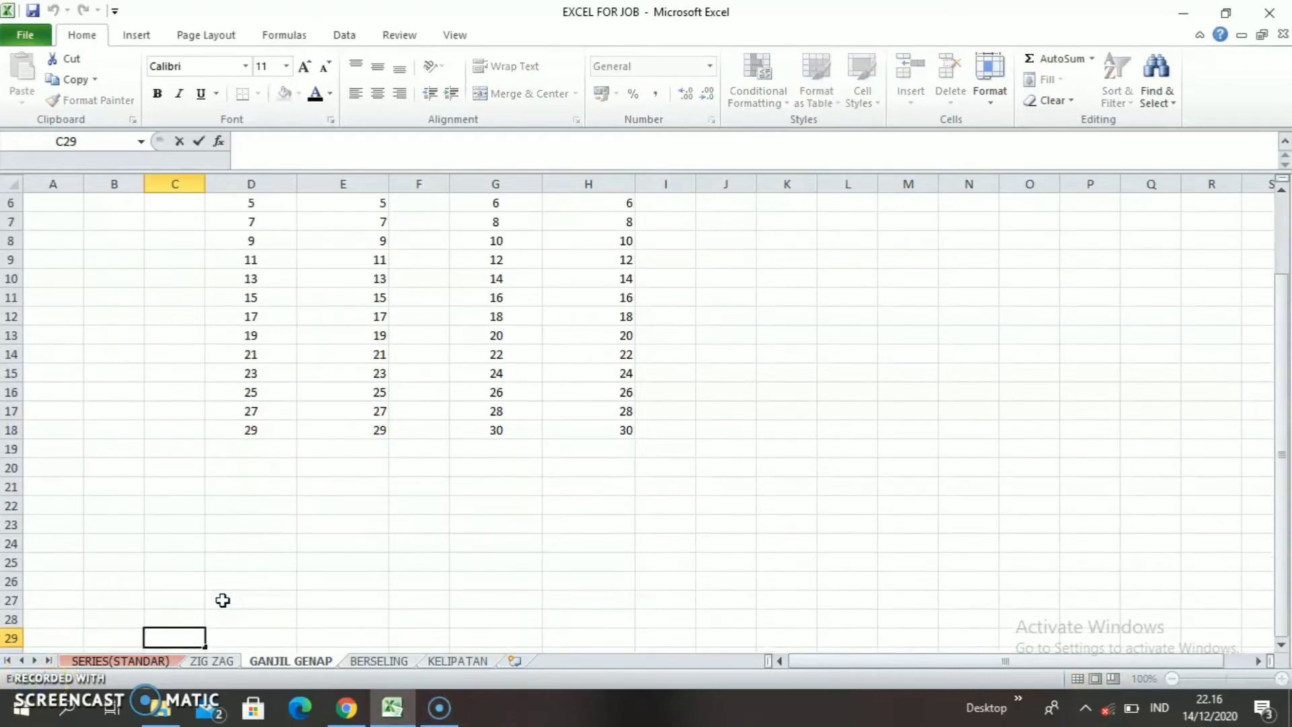
- On the BERSELING sheet, enter 1 in E5 and 2 in E7 under CARA 8, leaving E6 blank
click(319, 662)
click(358, 665)
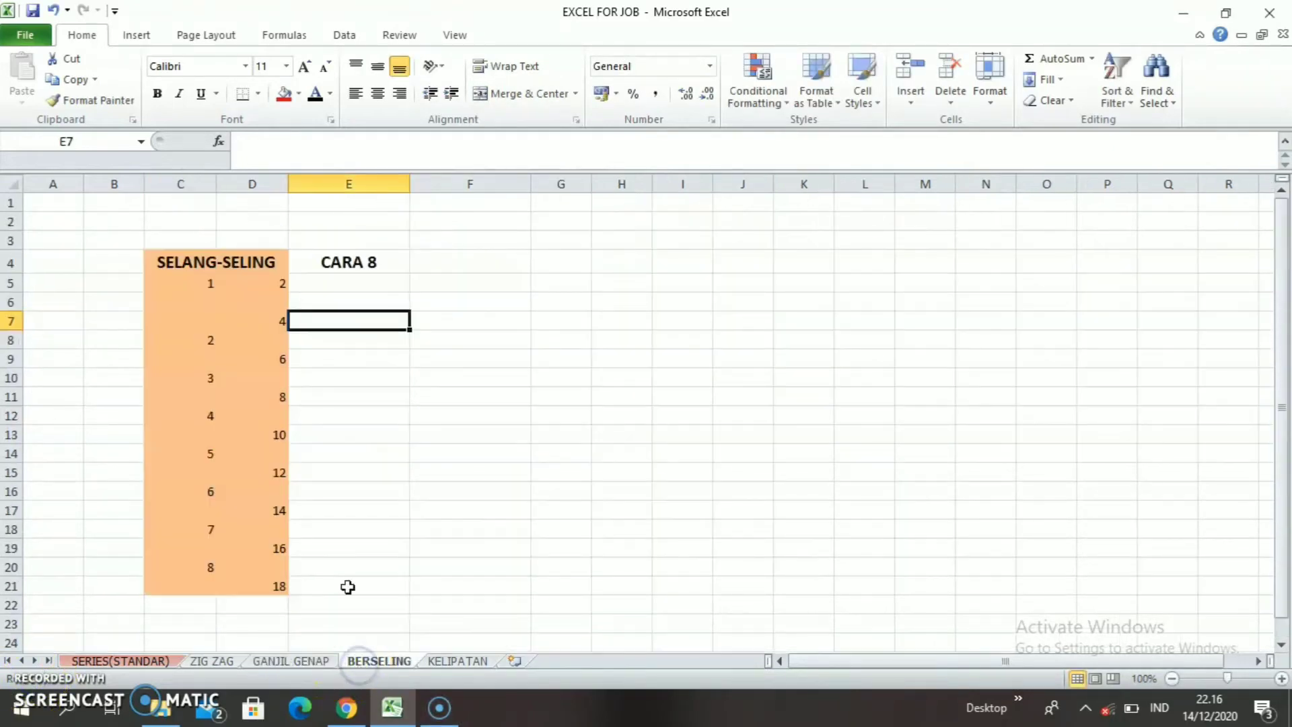
click(338, 288)
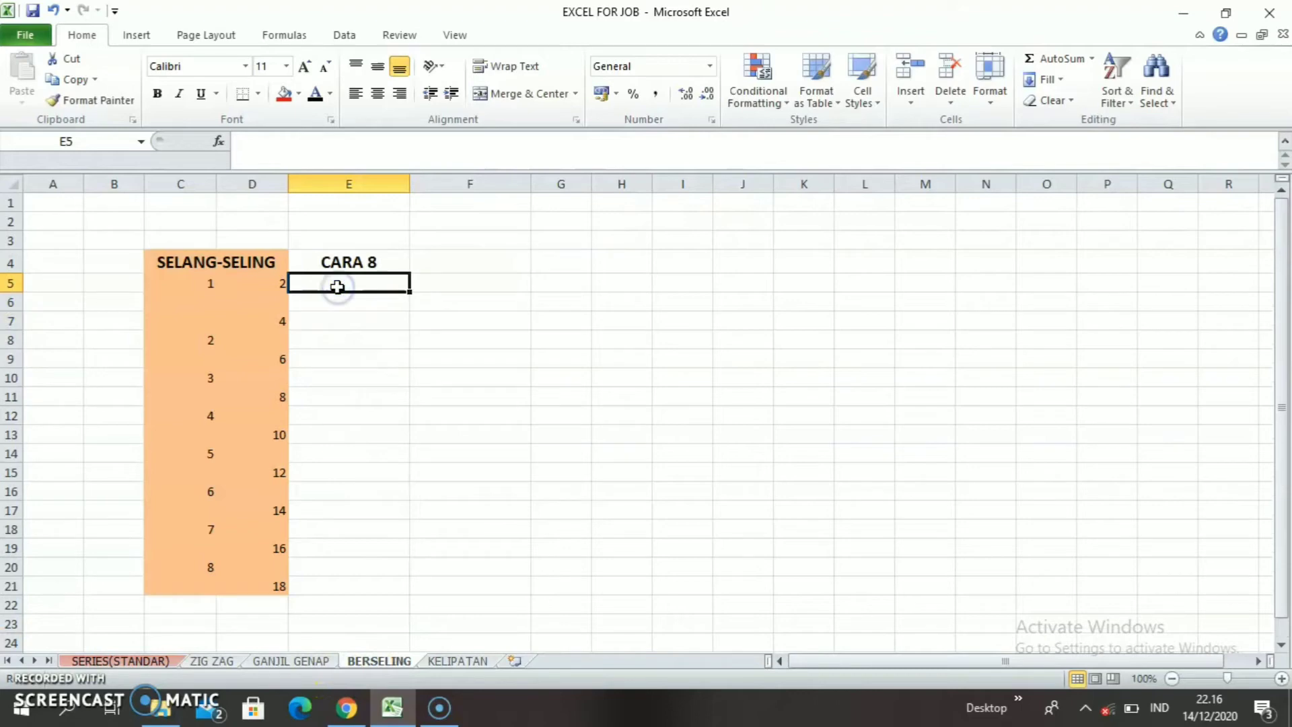
text(1)
key(Return)
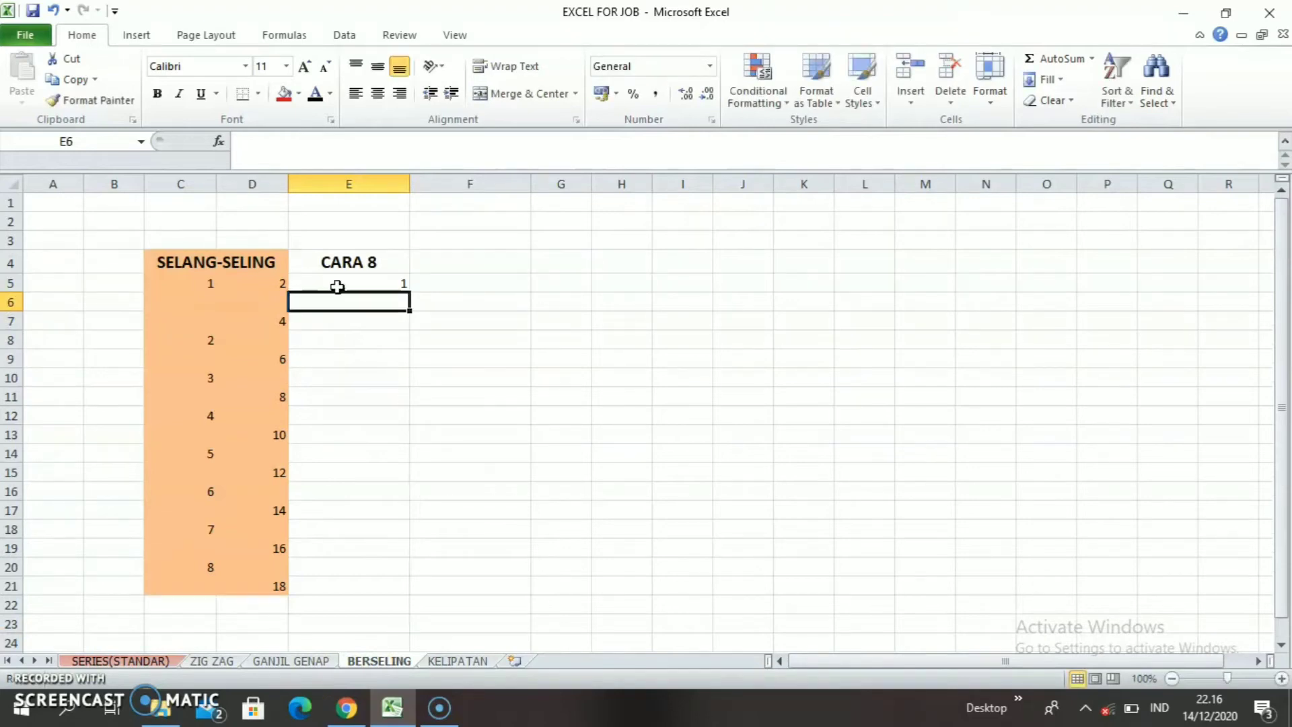
key(Return)
text(2)
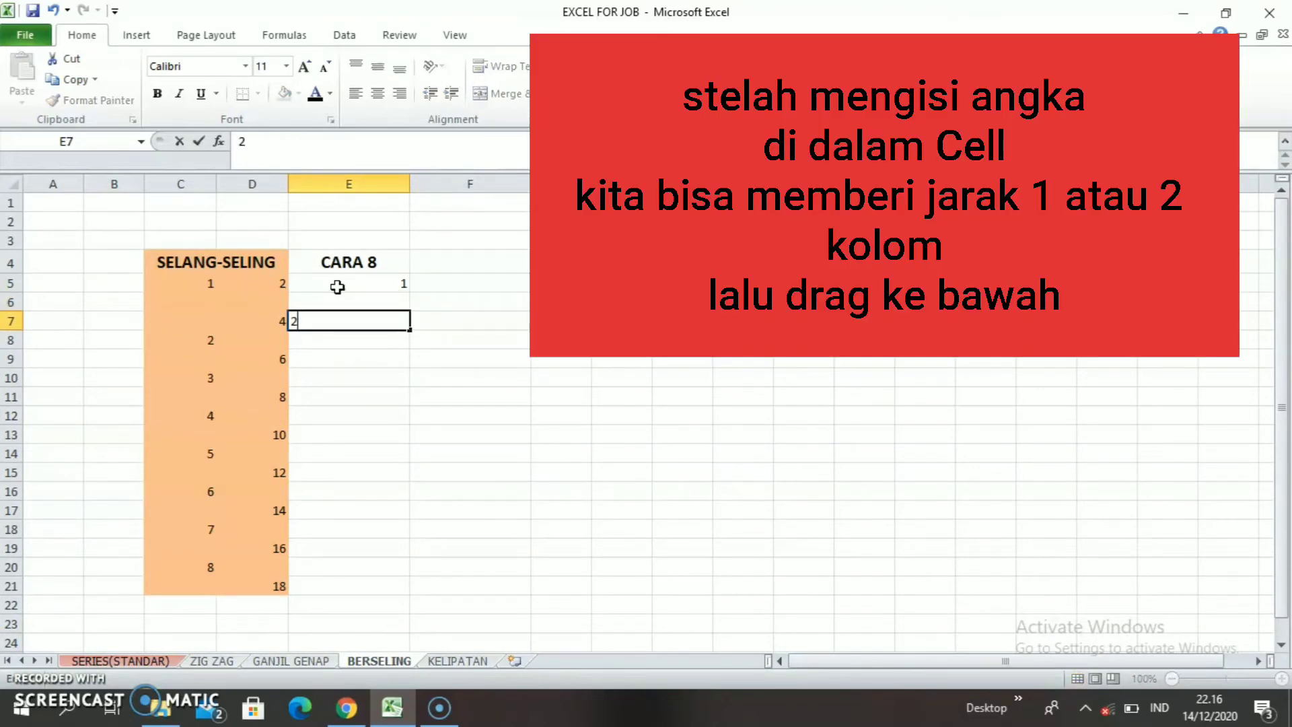
- Fill the spaced pattern in E5:E8 down to E21 under CARA 8
click(317, 284)
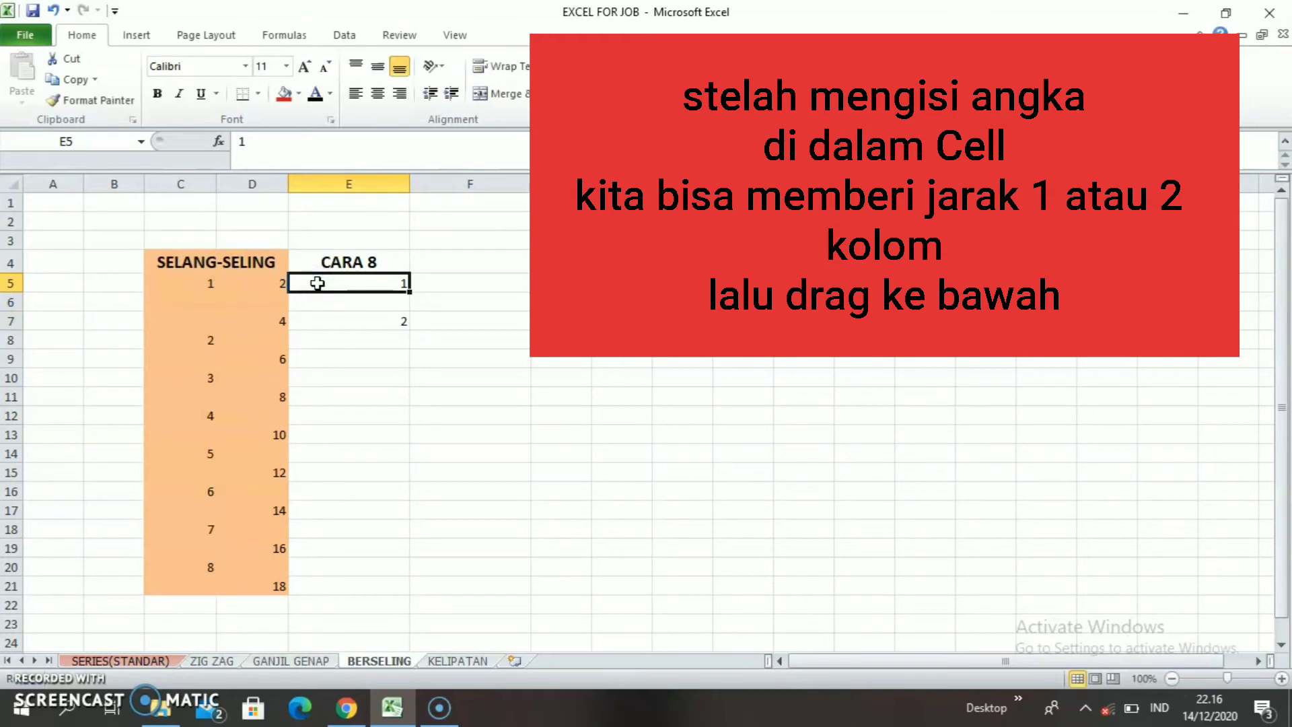
drag(317, 283, 333, 341)
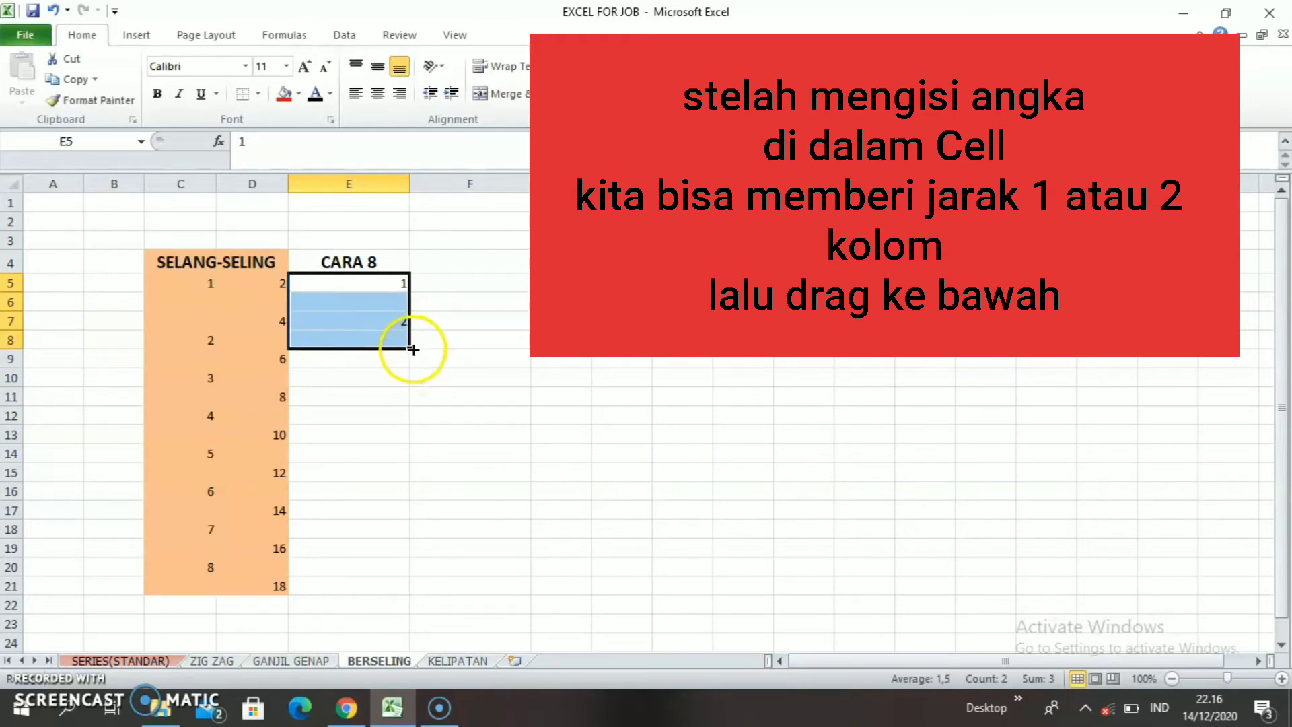
drag(407, 350, 381, 593)
click(531, 491)
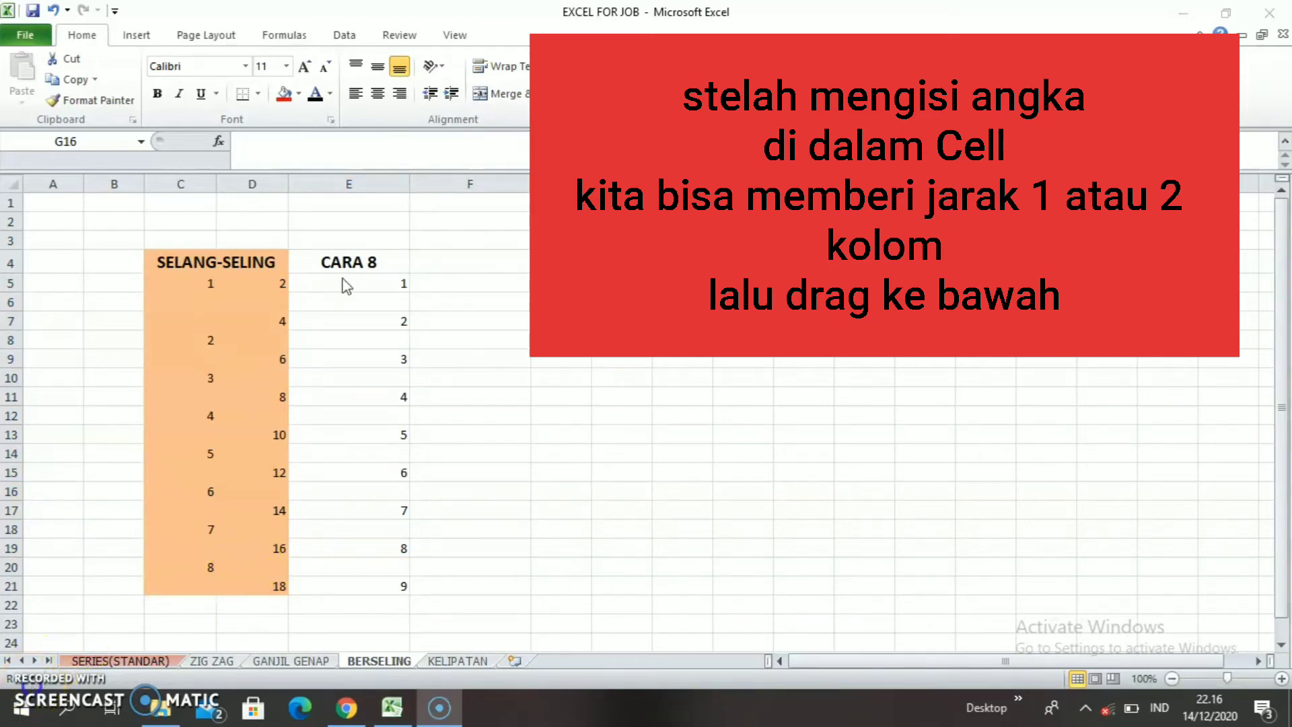
- Undo the fill down column E and the entry in E7
click(344, 278)
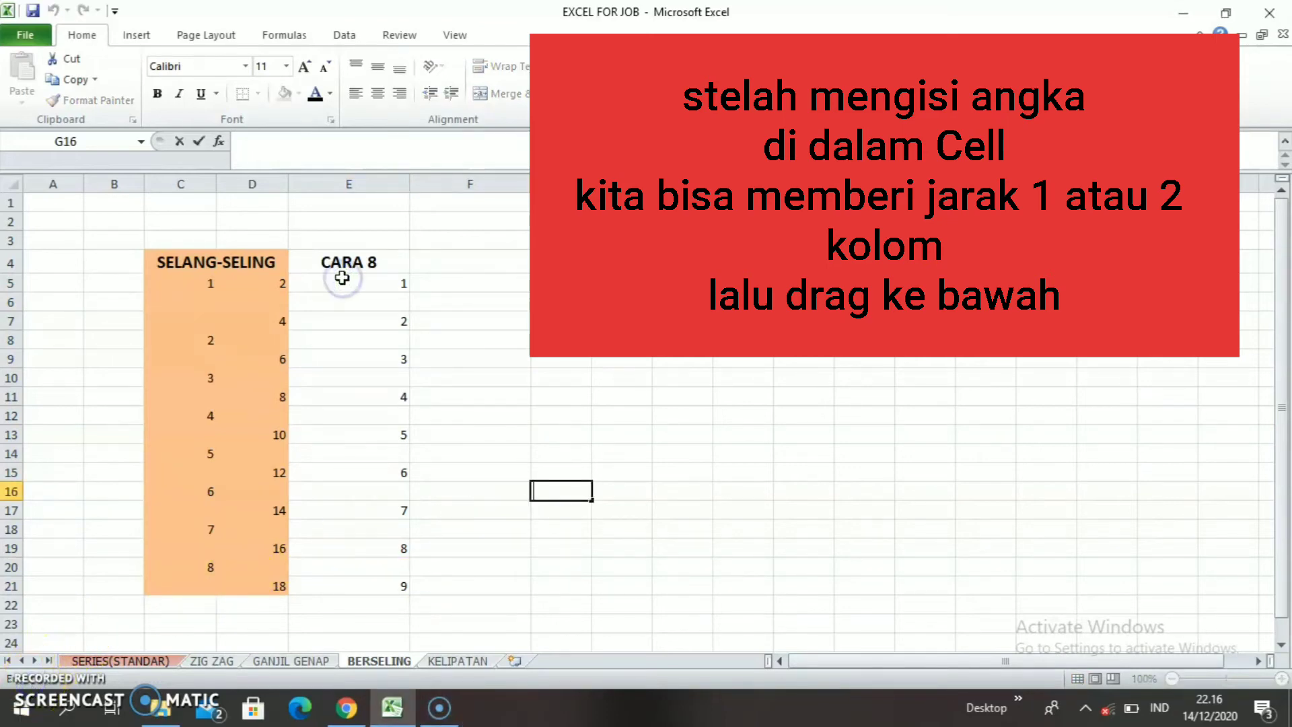
click(371, 282)
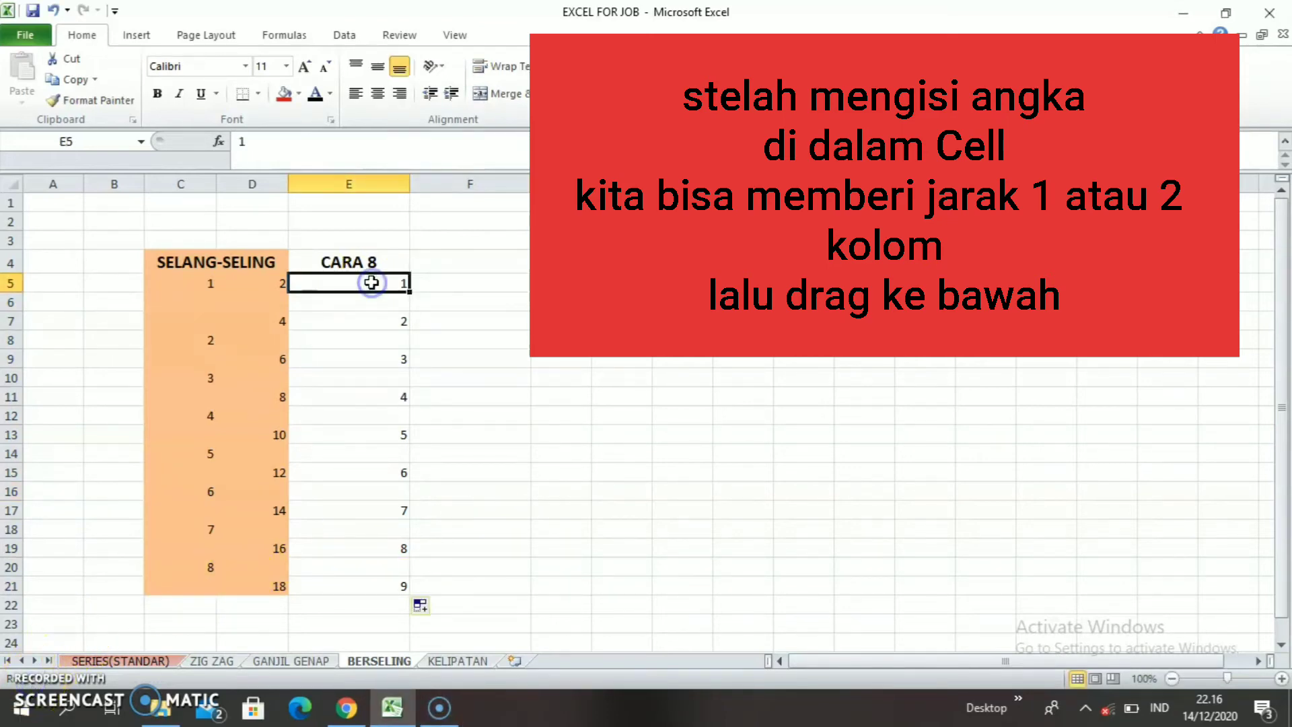
key(ctrl+z)
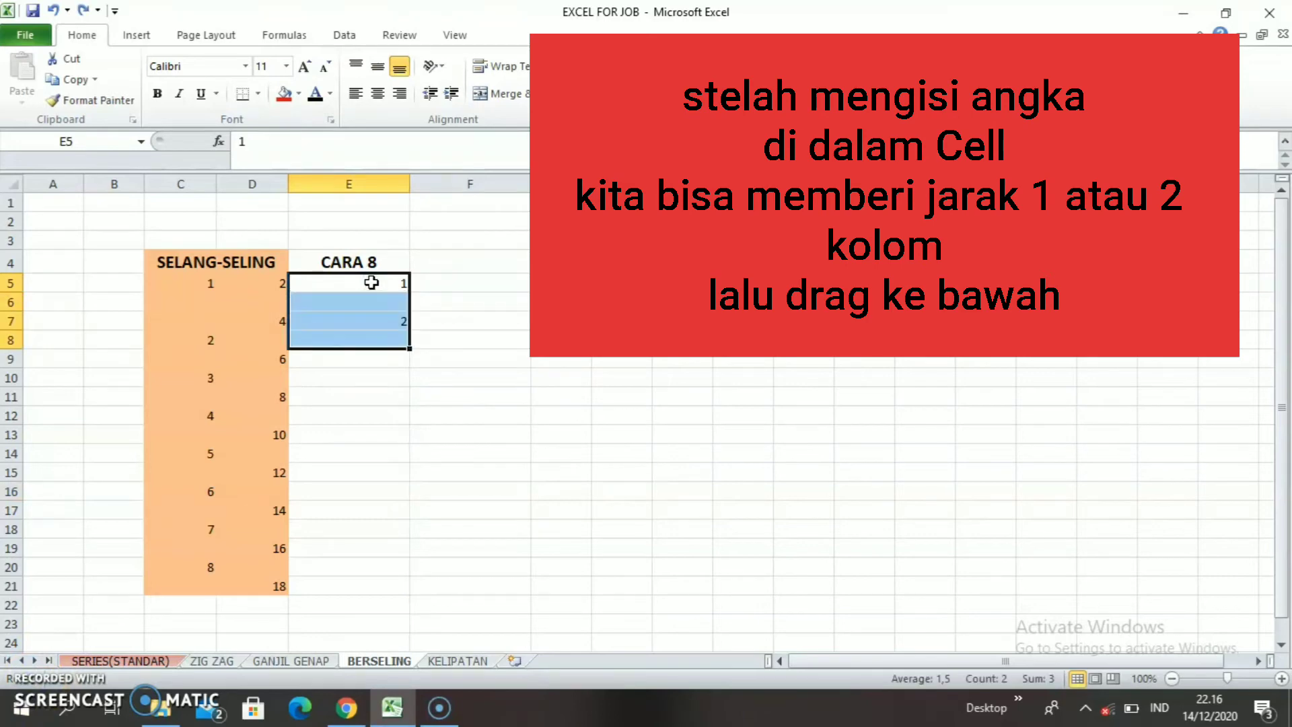
key(ctrl+z)
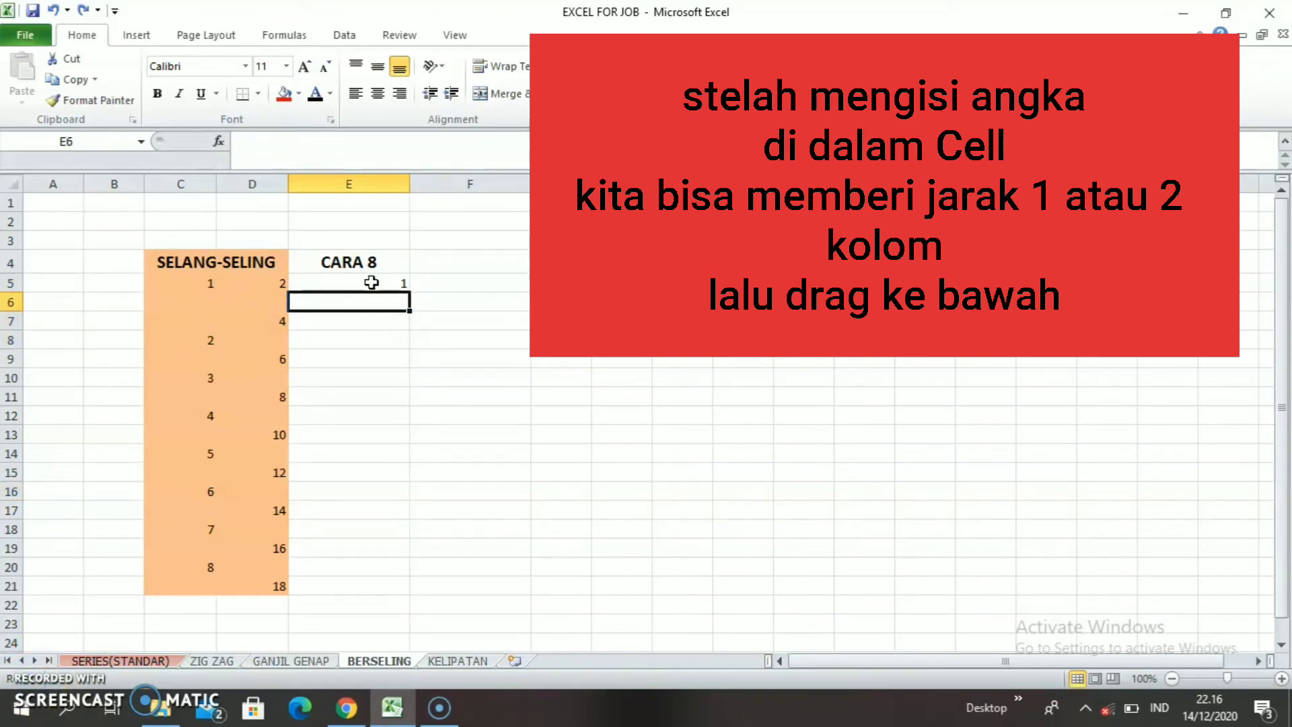
- Replace the number in E5 with 2 and enter 4 in E7, leaving E6 blank
click(372, 283)
key(BackSpace)
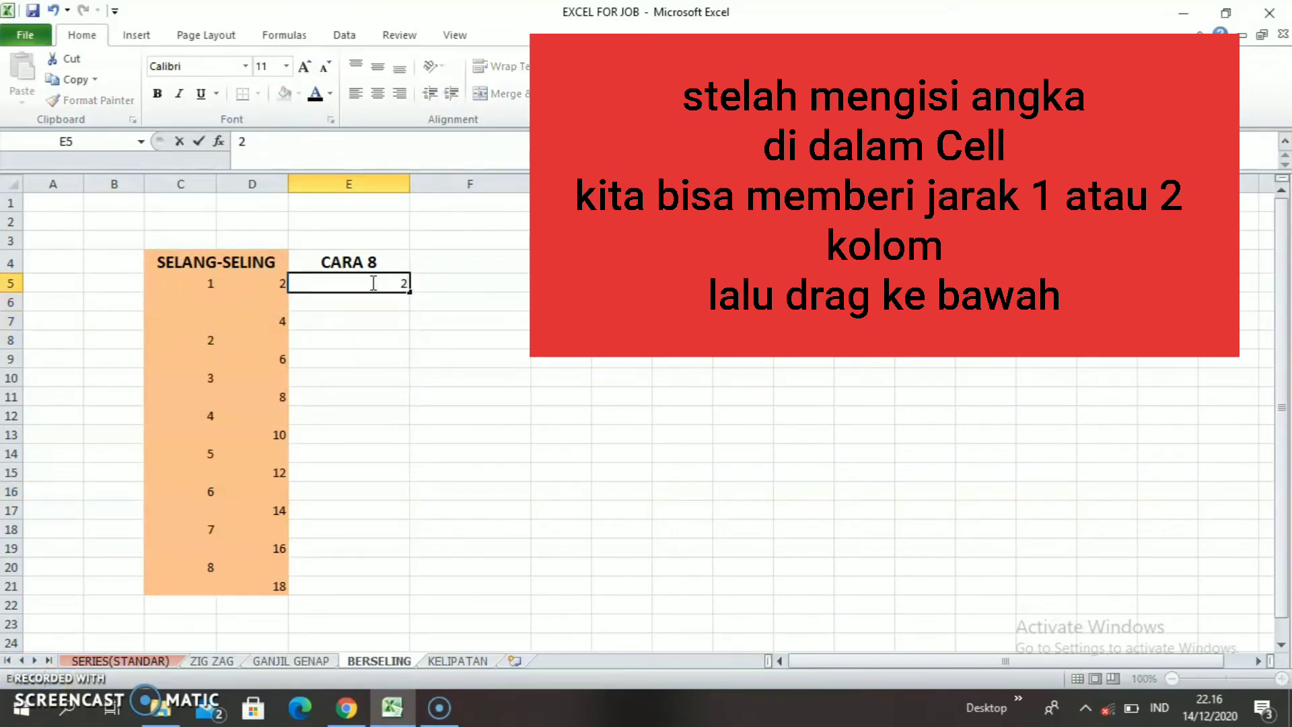
key(Down)
key(Down)
text(4)
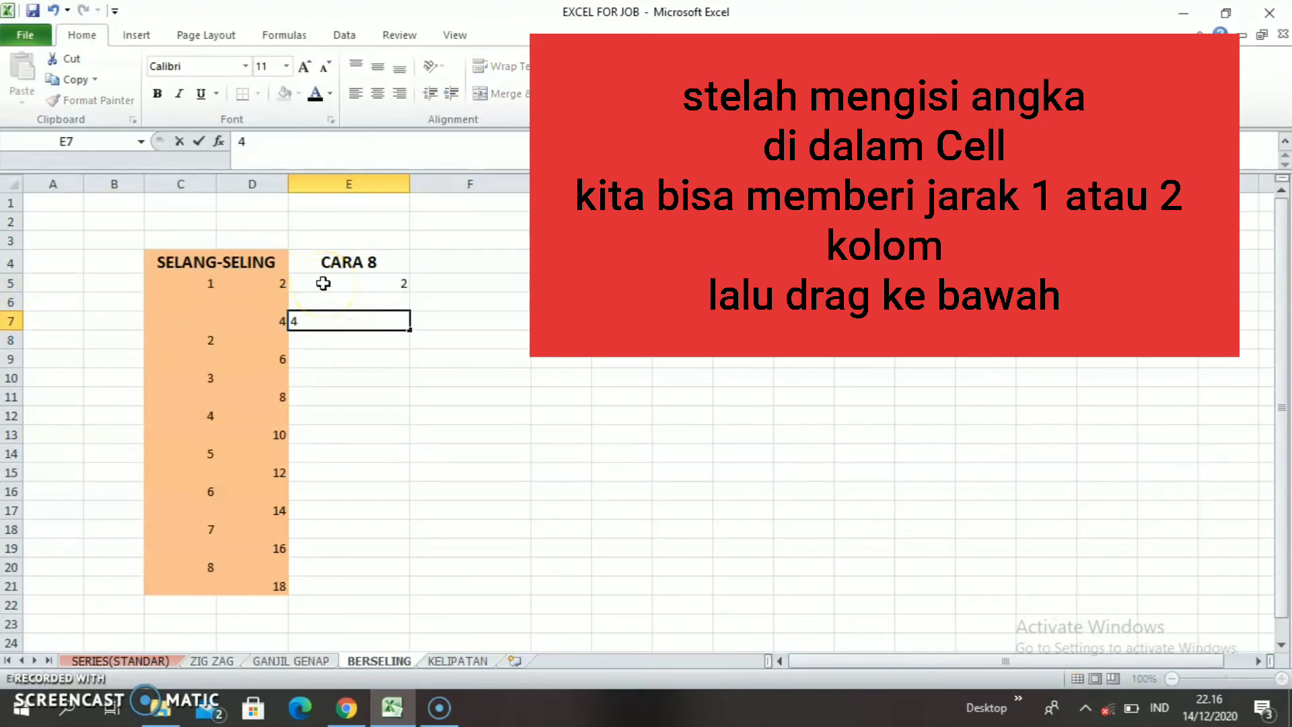
click(325, 269)
click(326, 282)
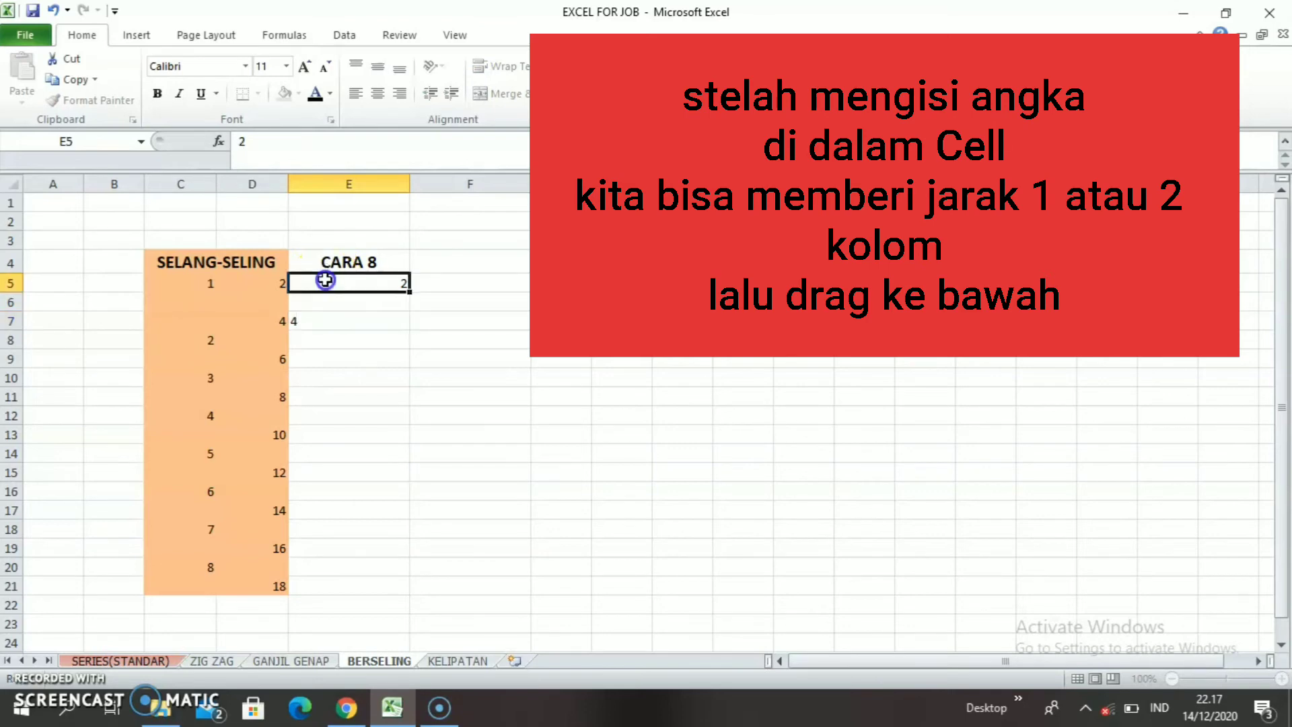
- Fill the even numbers from E5 down to E21 under CARA 8, keeping one blank row between values
drag(303, 285, 323, 326)
drag(412, 331, 409, 596)
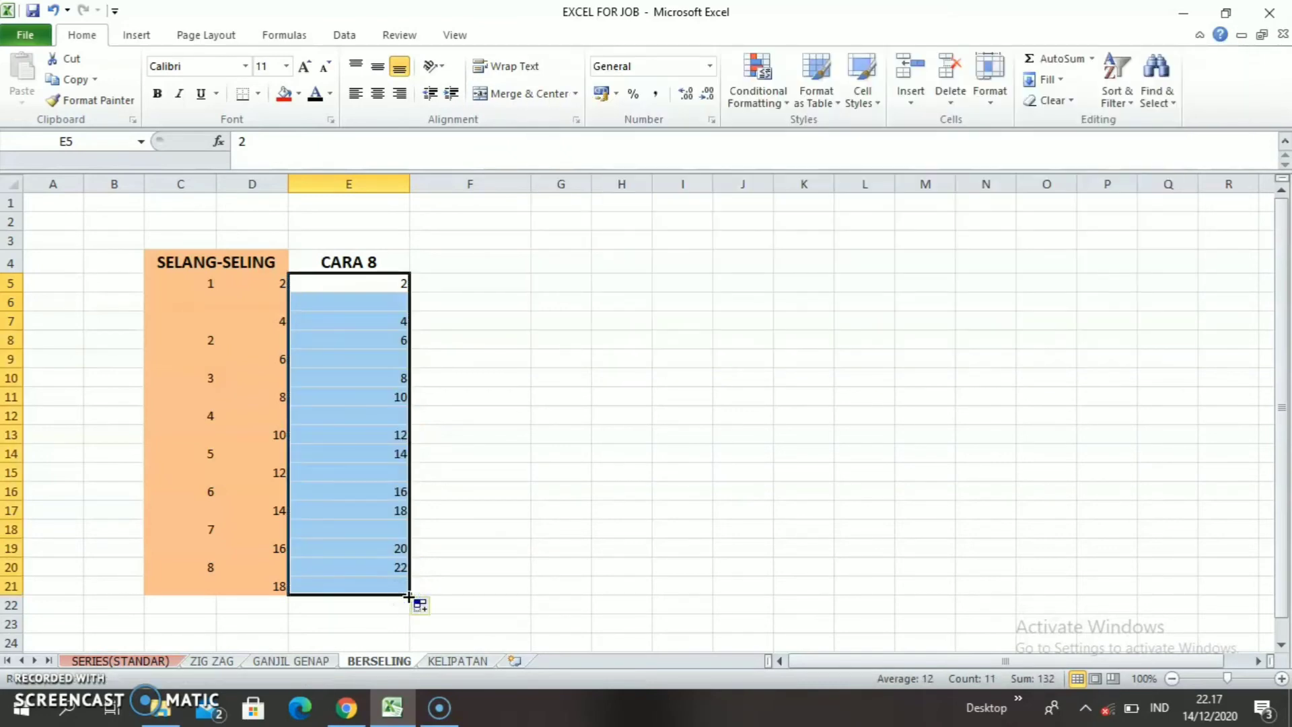
drag(408, 597, 458, 523)
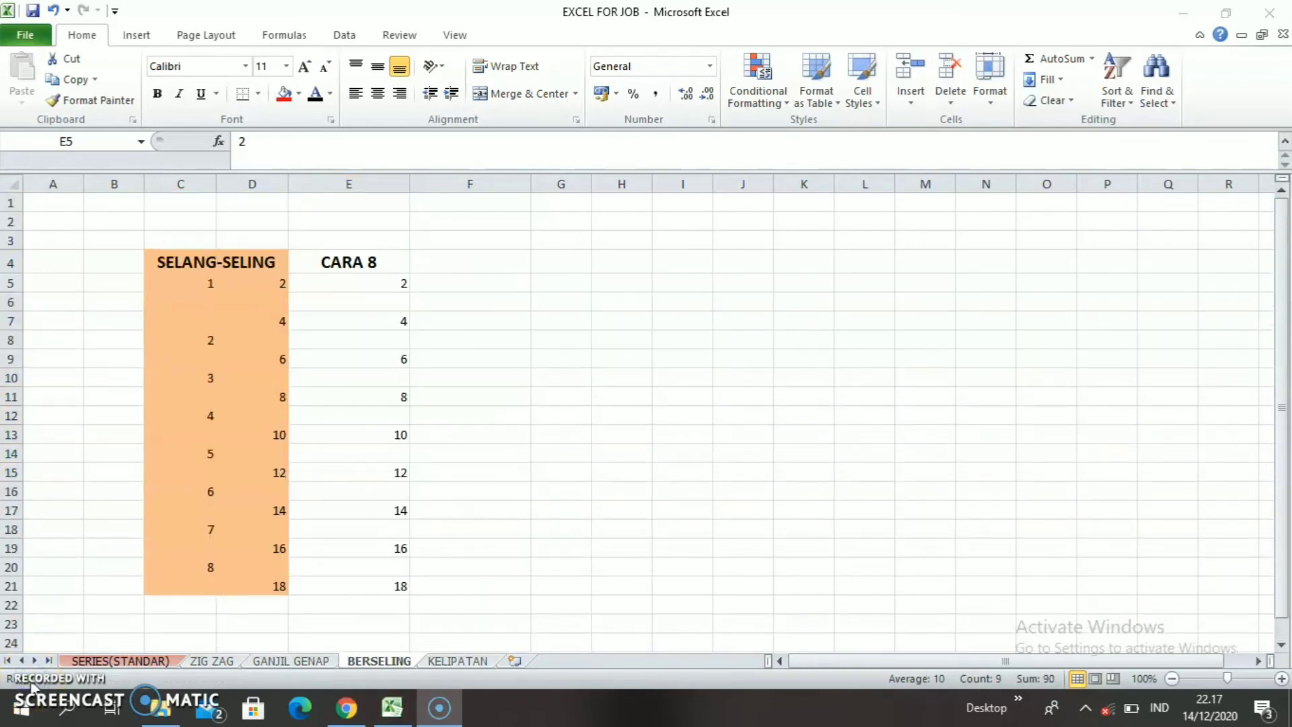
click(316, 561)
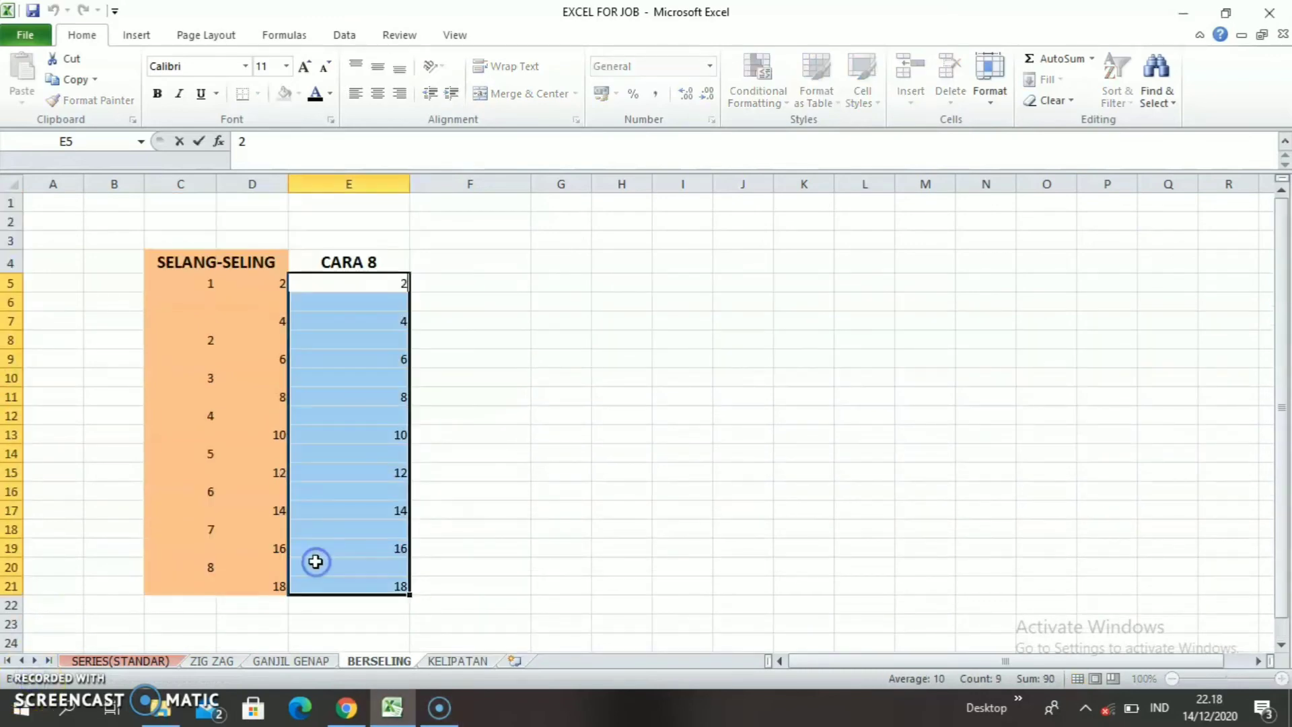
- On the KELIPATAN sheet, enter 5 in F5 and 10 in F6 under CARA 9, and fill the series down to F20
click(436, 663)
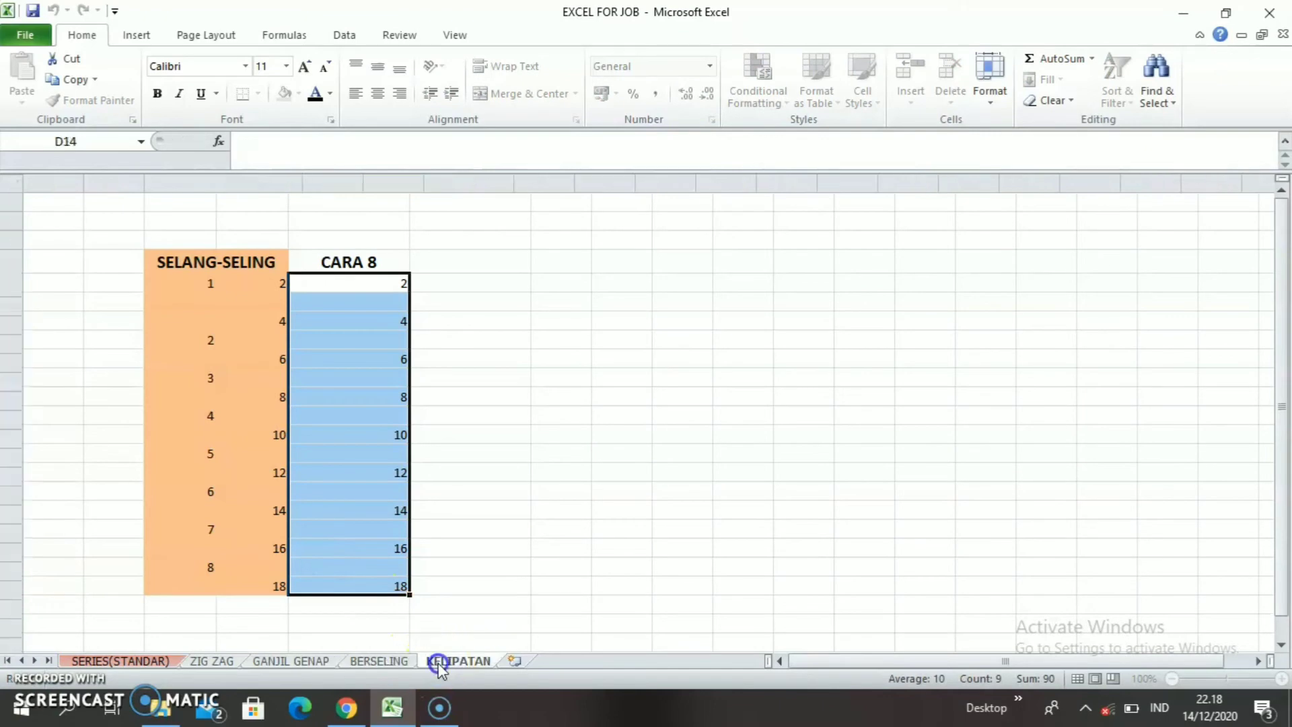
click(462, 304)
text(5)
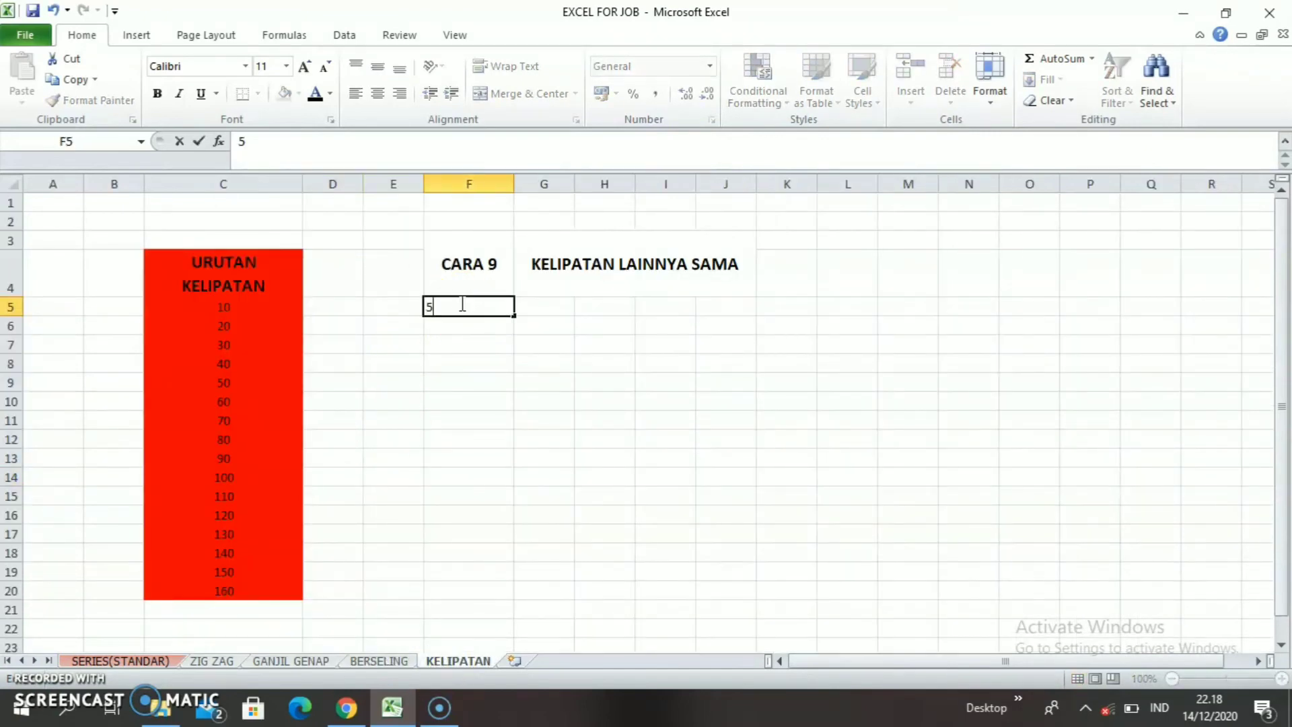
key(Return)
text(10)
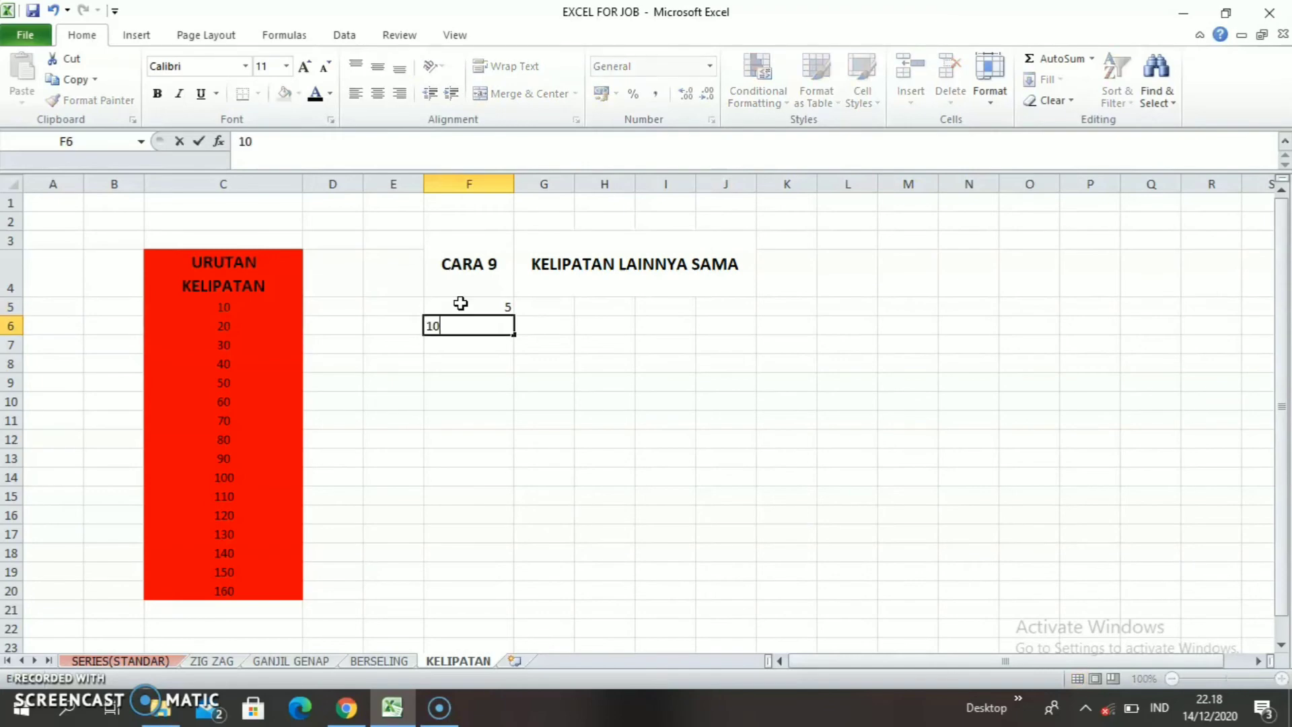
click(475, 363)
drag(457, 300, 517, 599)
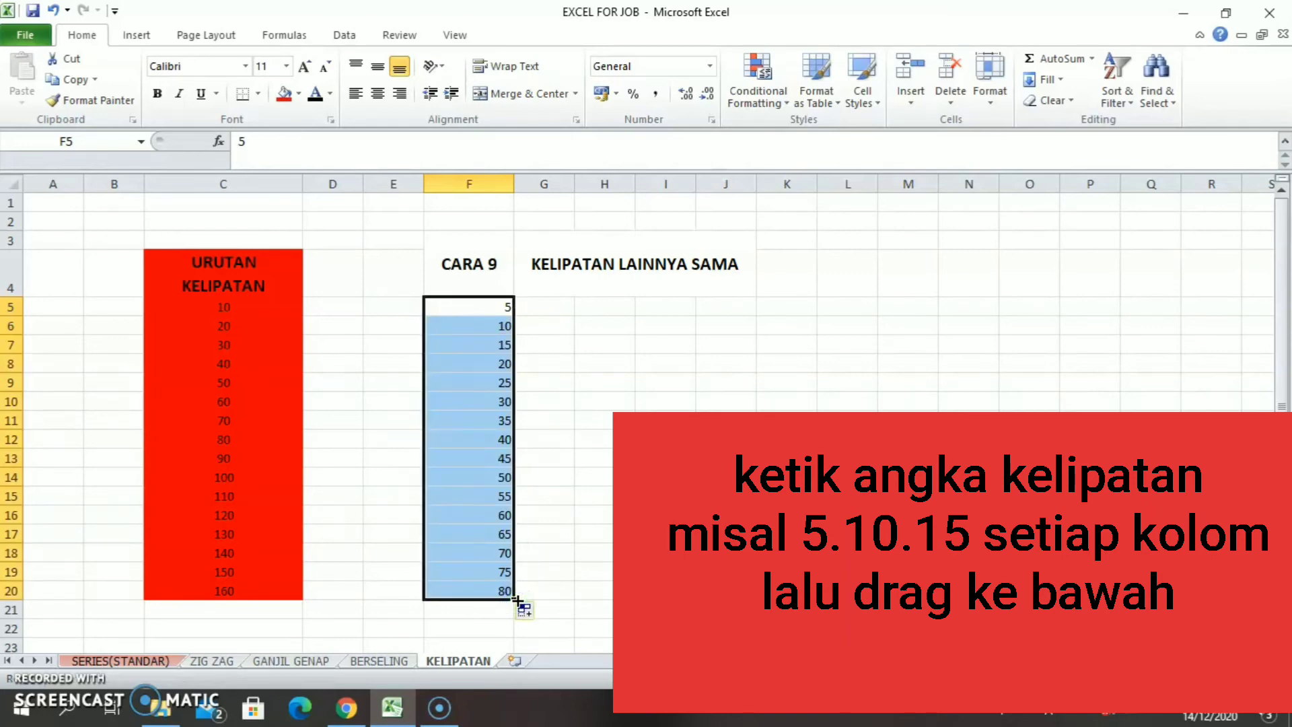
- Undo the fill down column F and clear the starting numbers in F5 and F6
key(ctrl+z)
key(BackSpace)
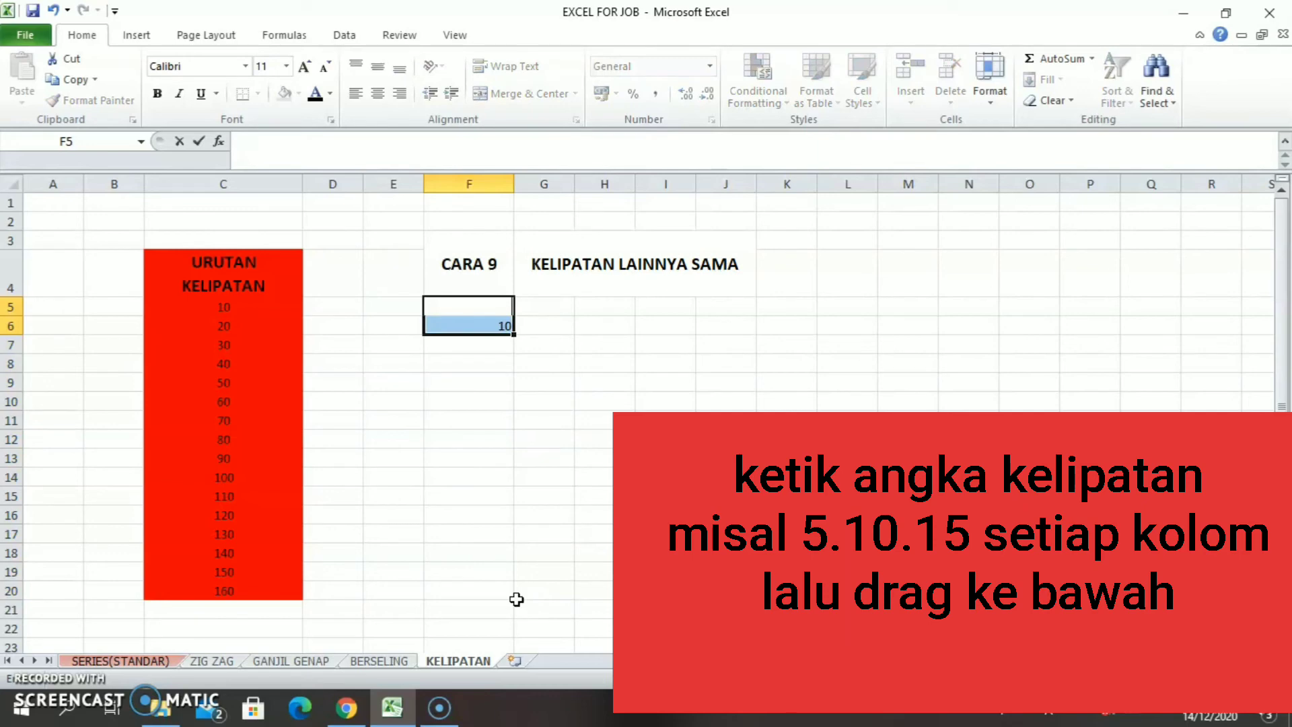
key(Down)
key(BackSpace)
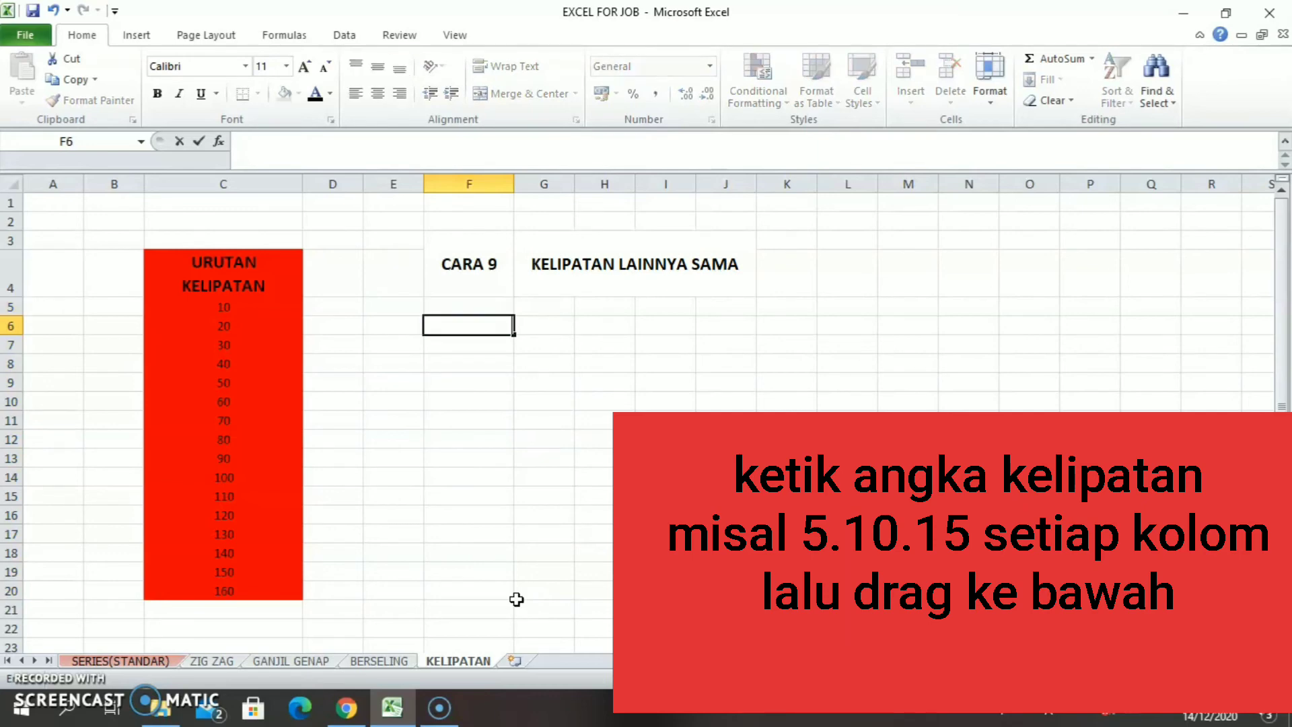
- Enter 10 in F5 and 20 in F6 under CARA 9, and fill the multiples of ten down to F20
click(509, 309)
text(10)
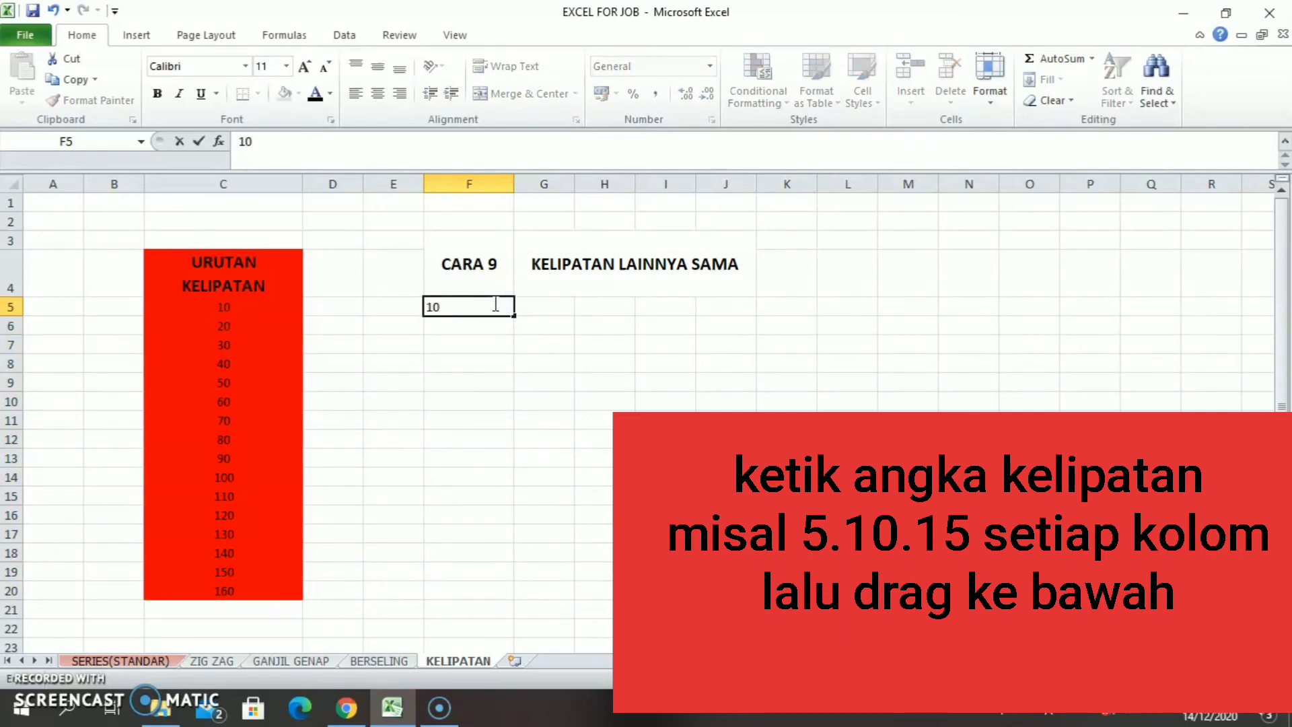
key(Return)
text(20)
click(495, 329)
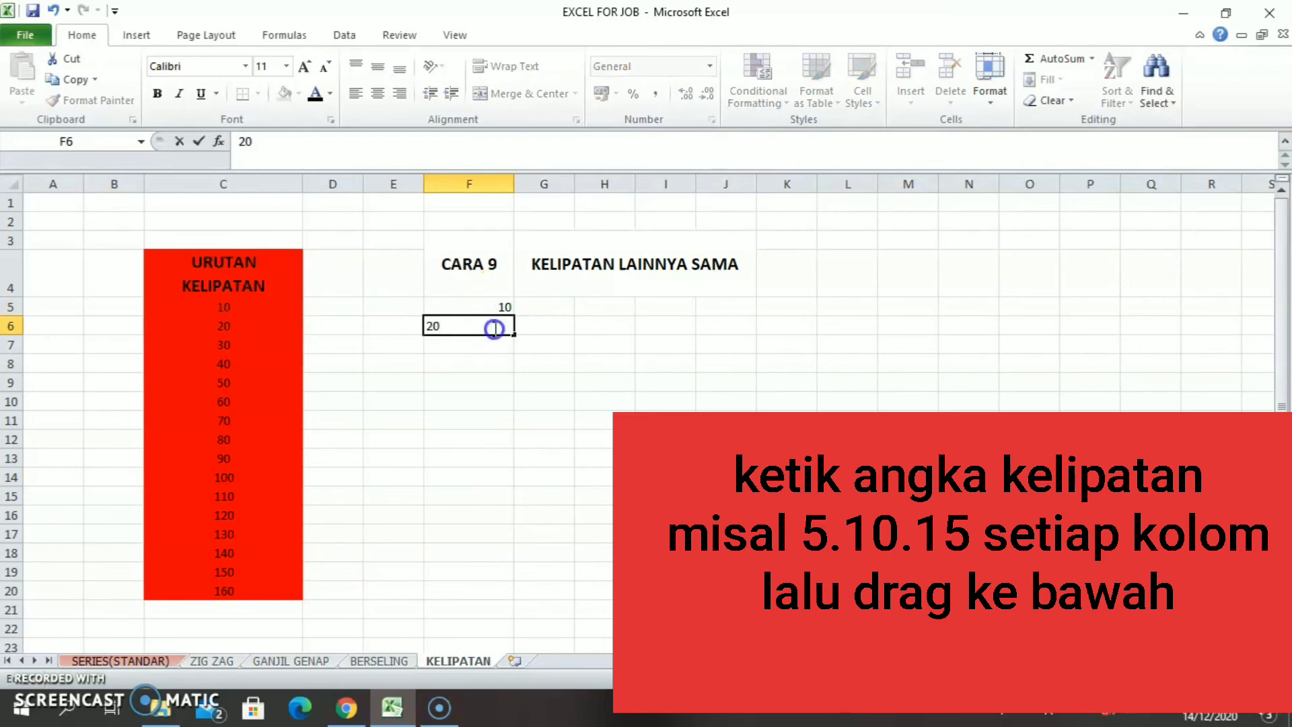
click(496, 344)
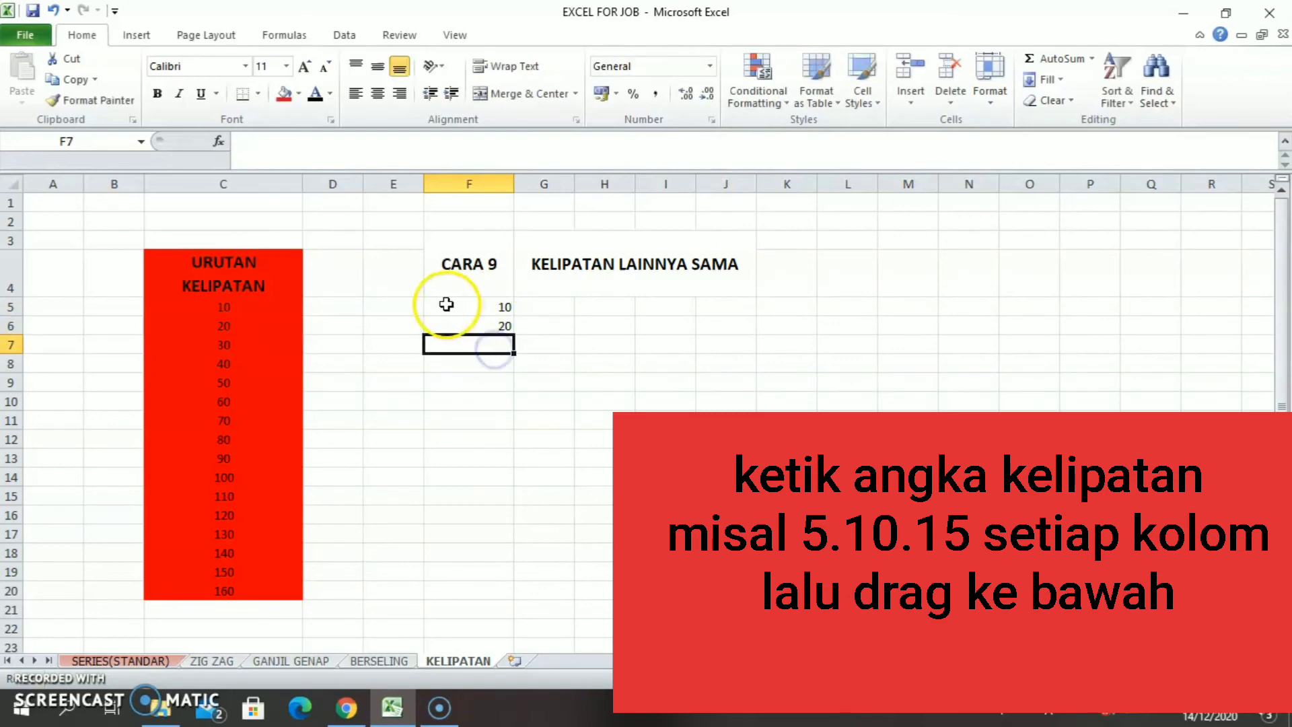
drag(447, 301, 515, 597)
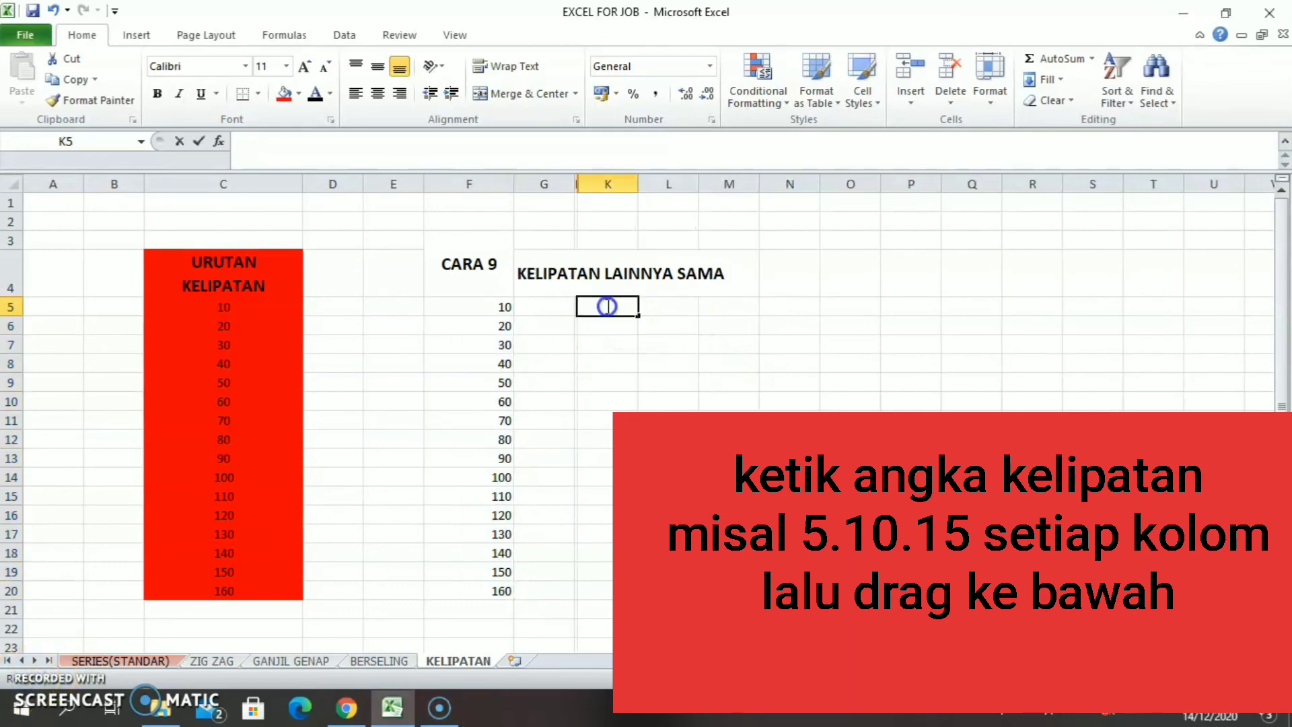
- Enter 100 in K5 and 200 in K6 under KELIPATAN LAINNYA SAMA, and fill the series down to K19
double_click(607, 306)
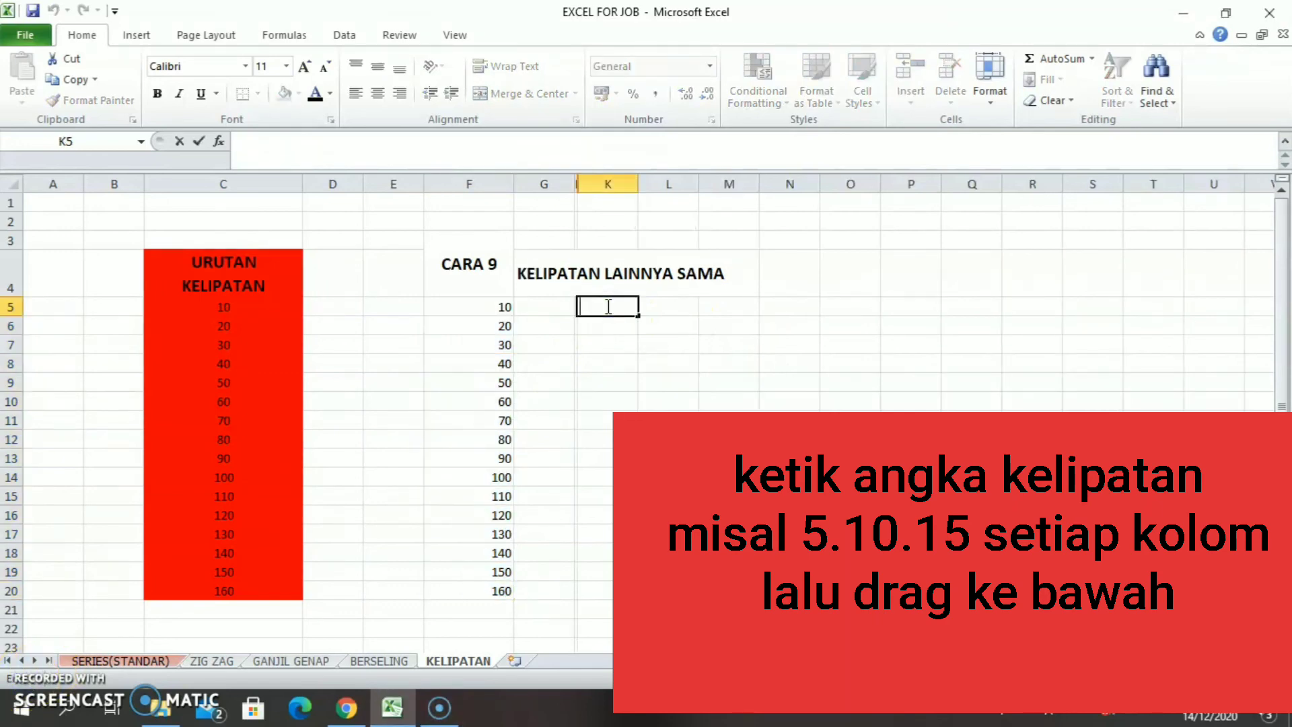
key(Return)
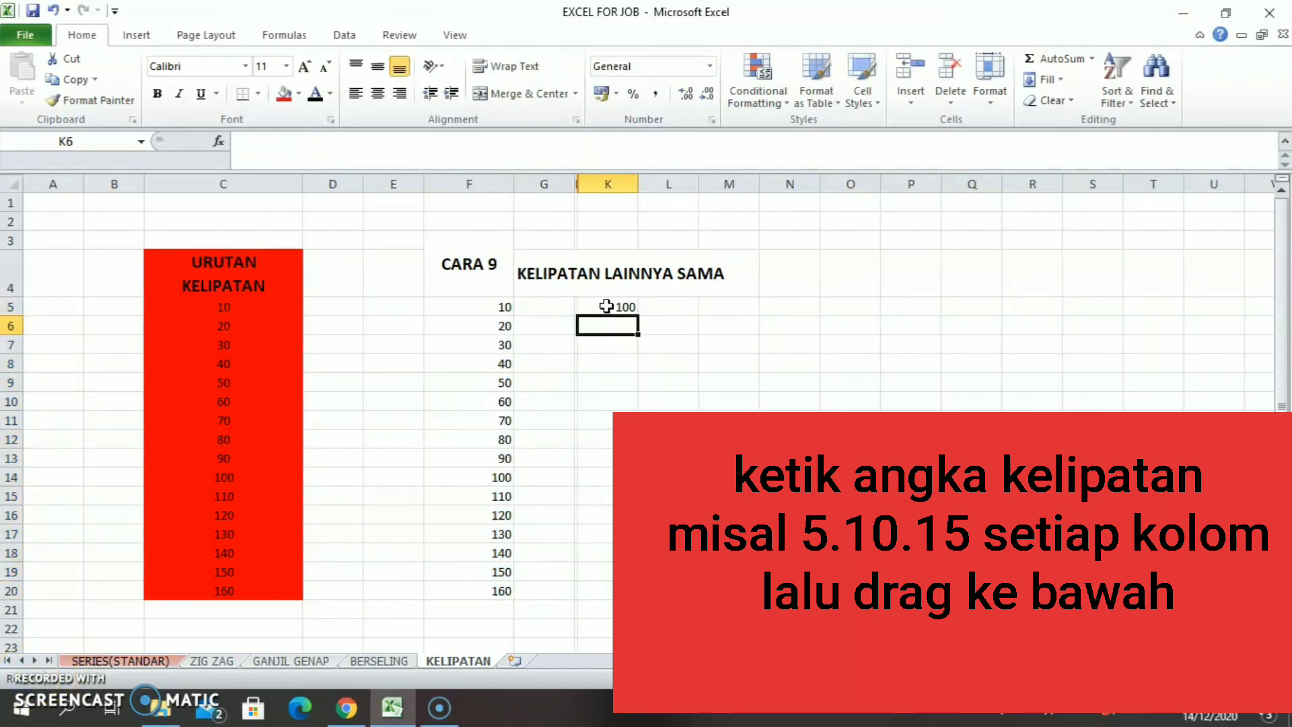
text(20)
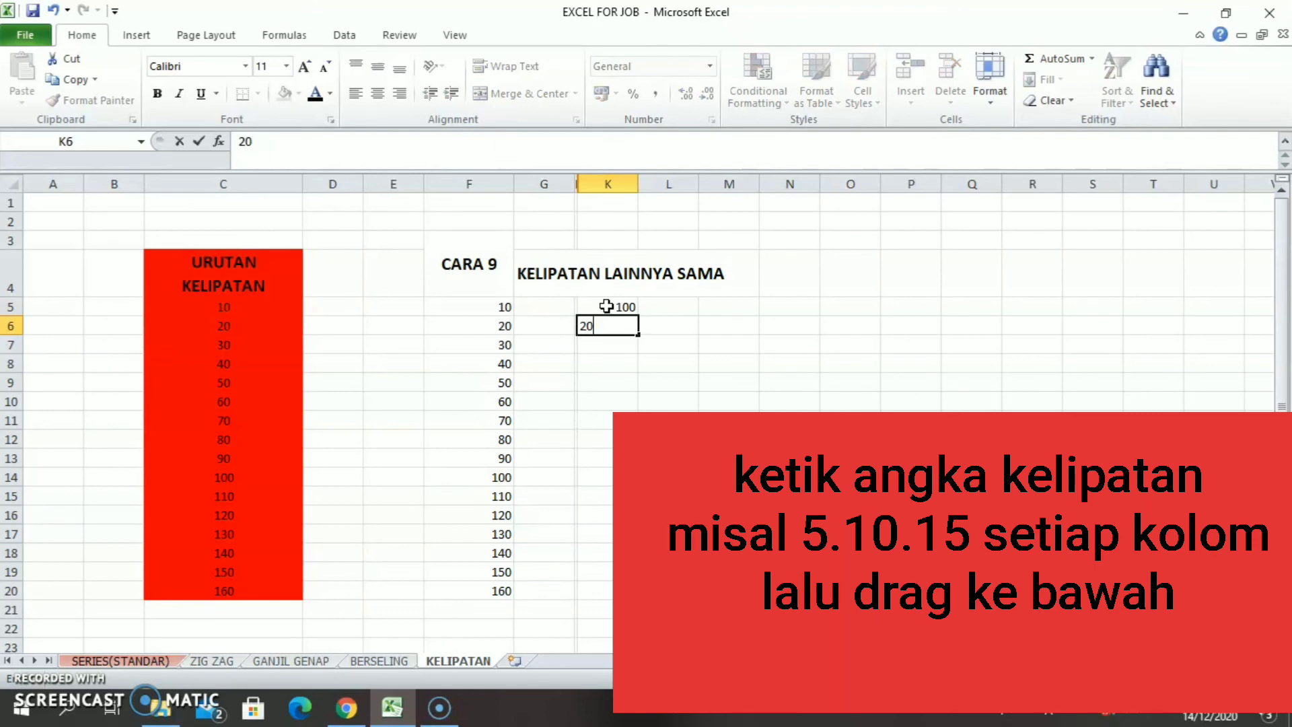
text(0)
key(Return)
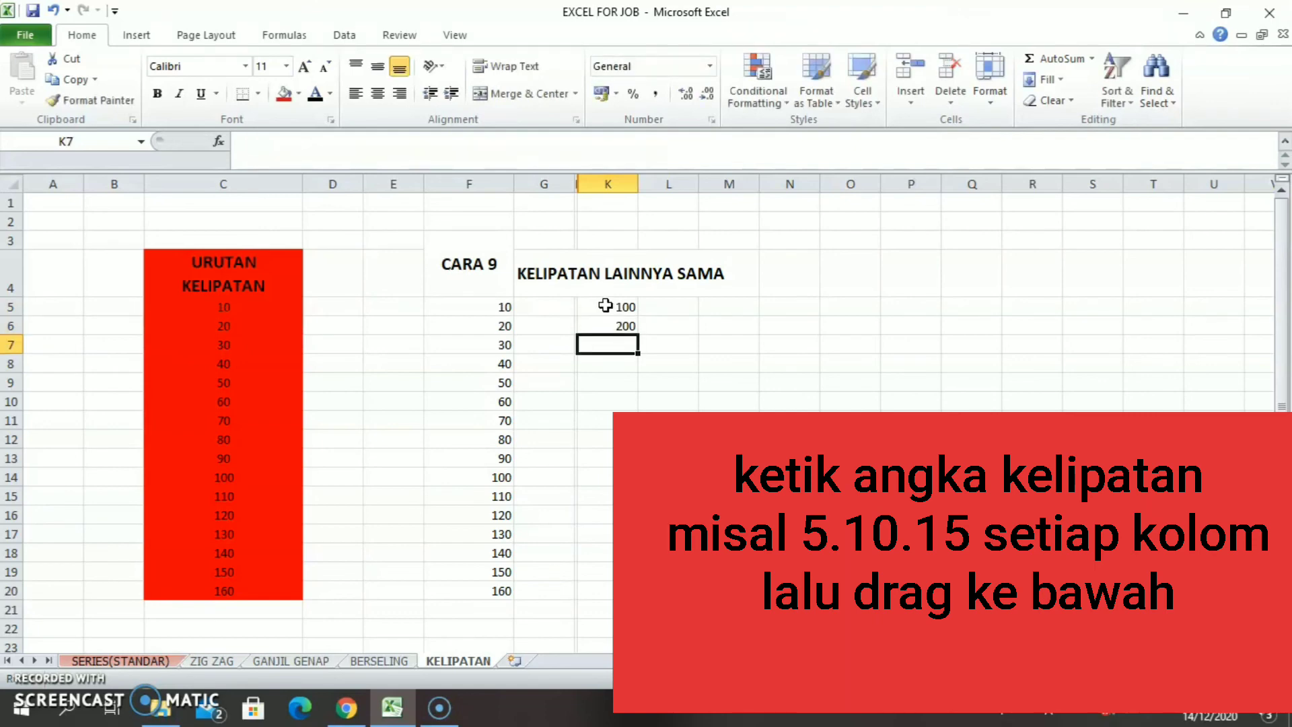
drag(606, 306, 638, 578)
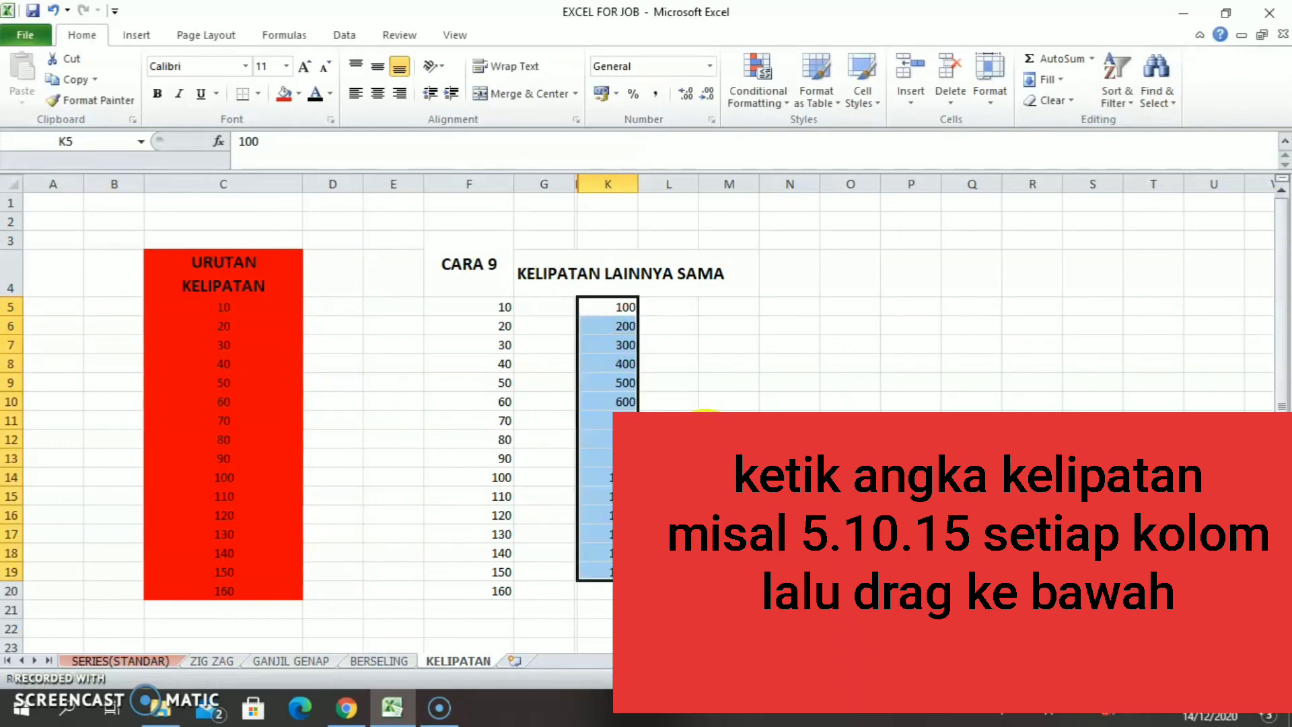
- Undo the fill down column K and clear the starting numbers in K5 and K6
key(ctrl+z)
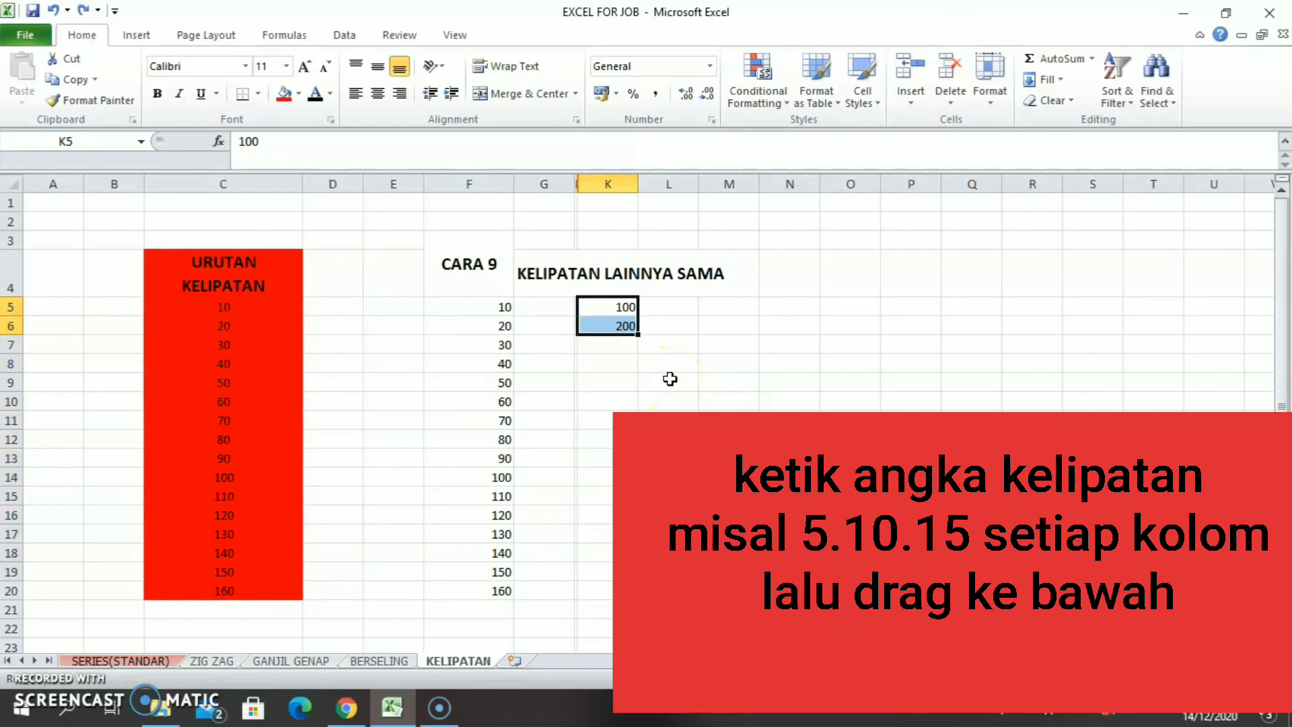
key(BackSpace)
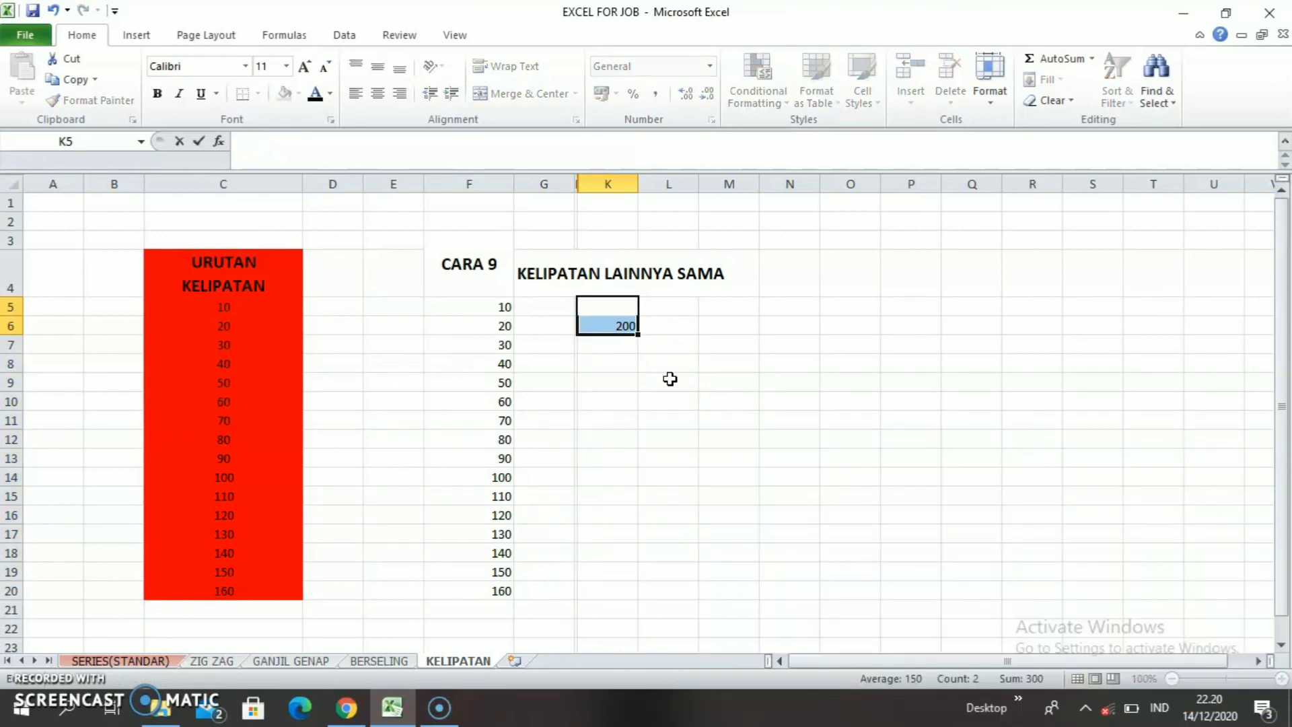
key(Return)
key(Delete)
key(Up)
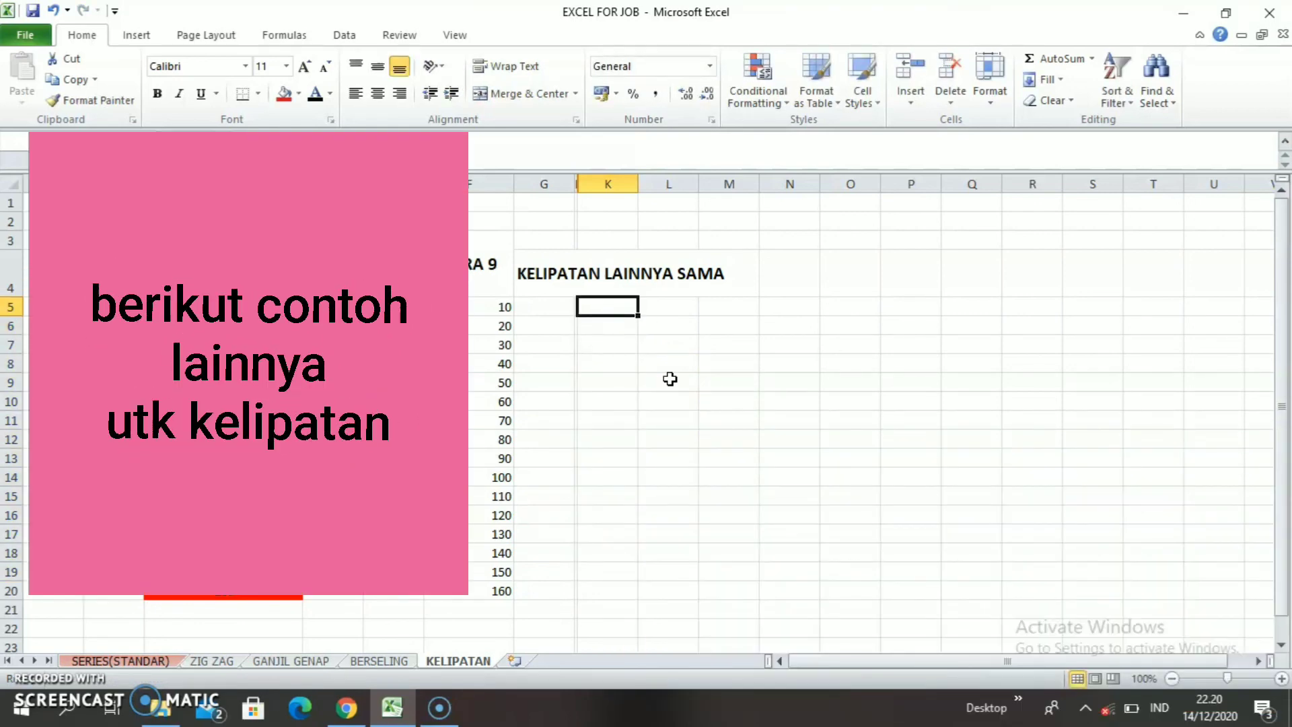
- Enter 1000 in K5 and 2000 in K6 under KELIPATAN LAINNYA SAMA, and select both cells
text(1000)
key(Return)
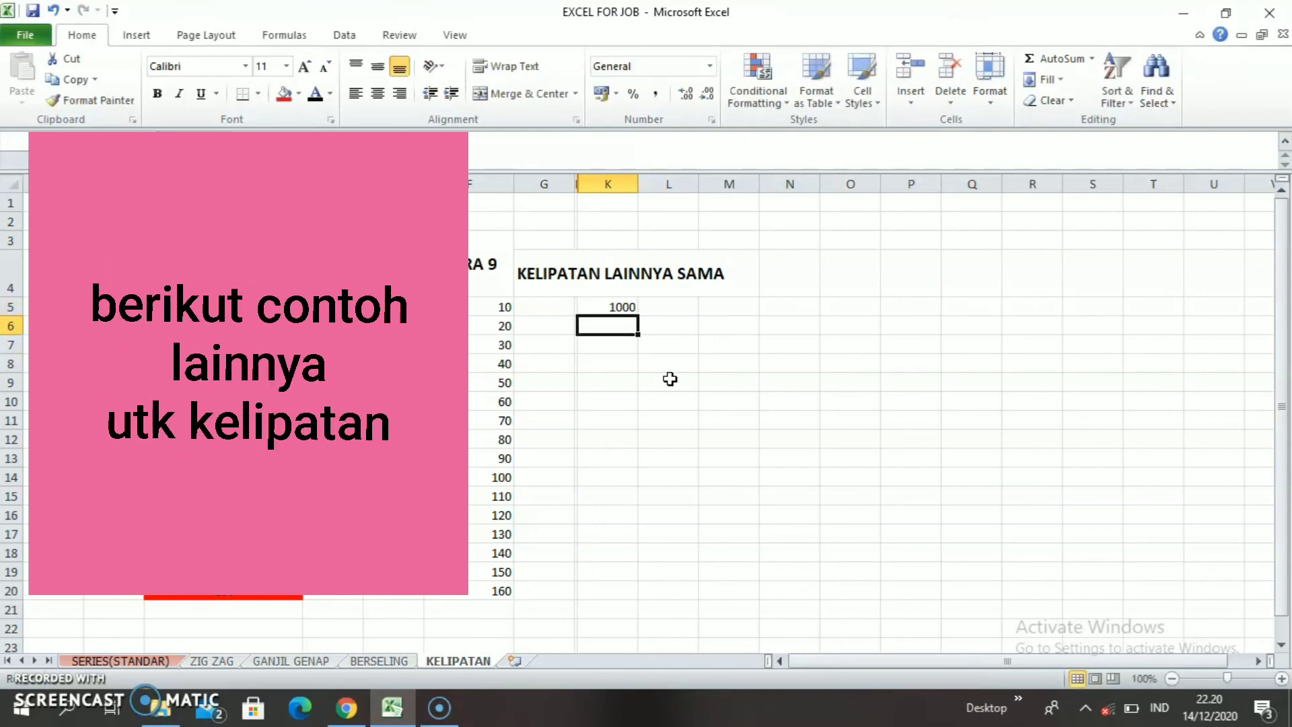
text(2000)
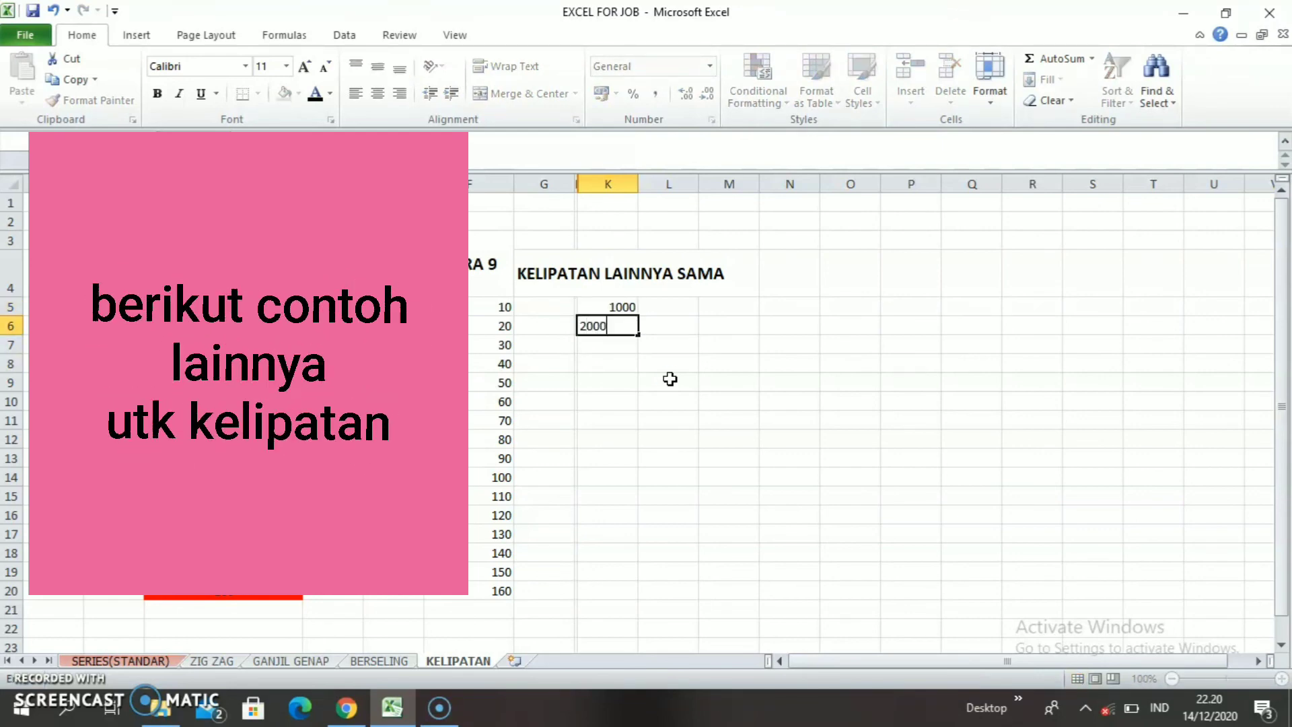
drag(614, 362, 597, 332)
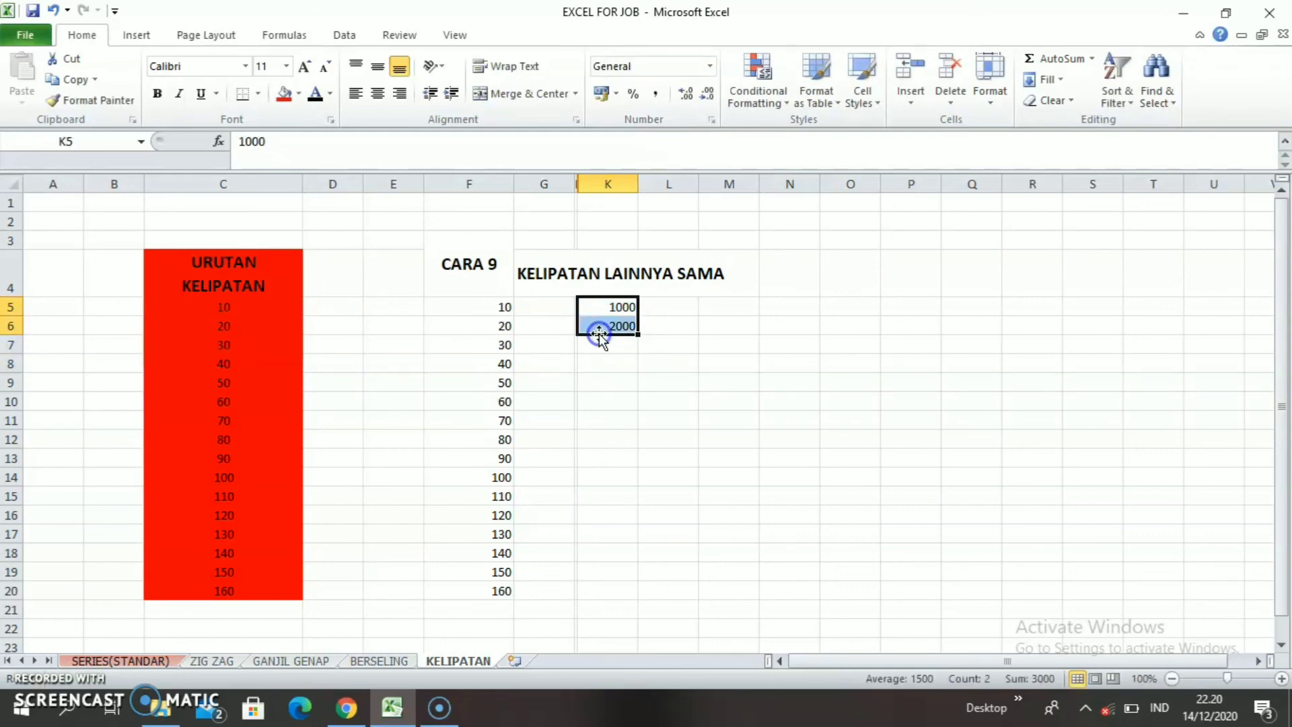